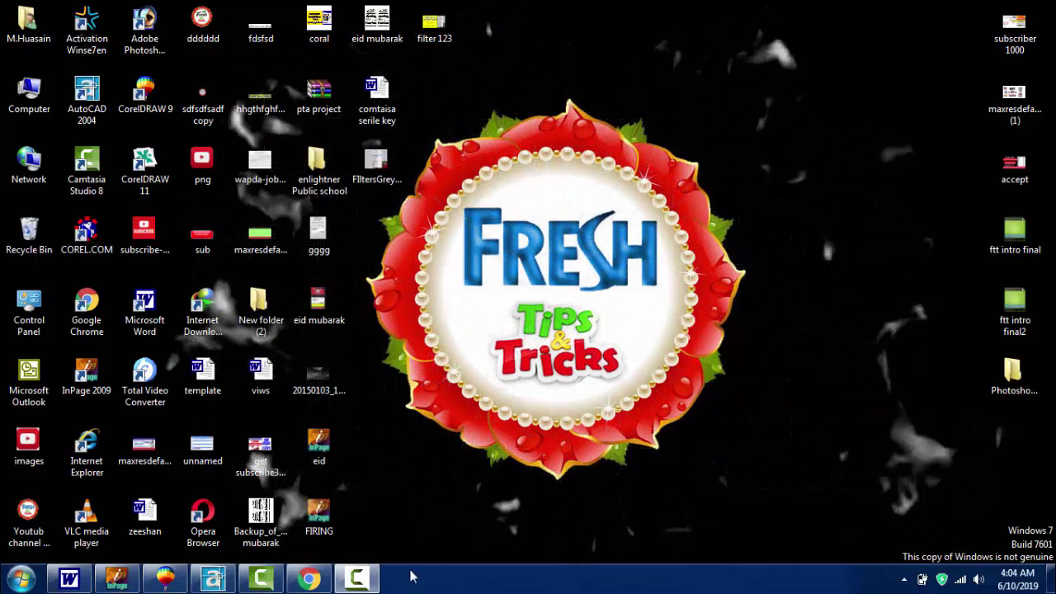
# - Restore the AutoCAD 2004 window showing the empty Drawing1.dwg
pyautogui.click(213, 580)
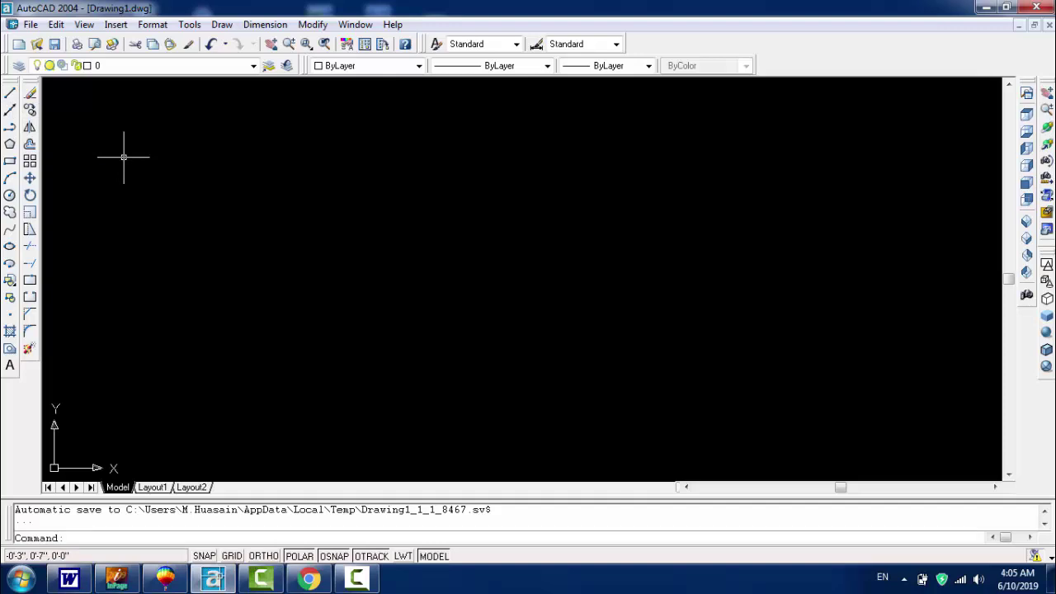
# - Draw a large rectangle from the upper-left to the lower-right of the drawing area
pyautogui.click(11, 128)
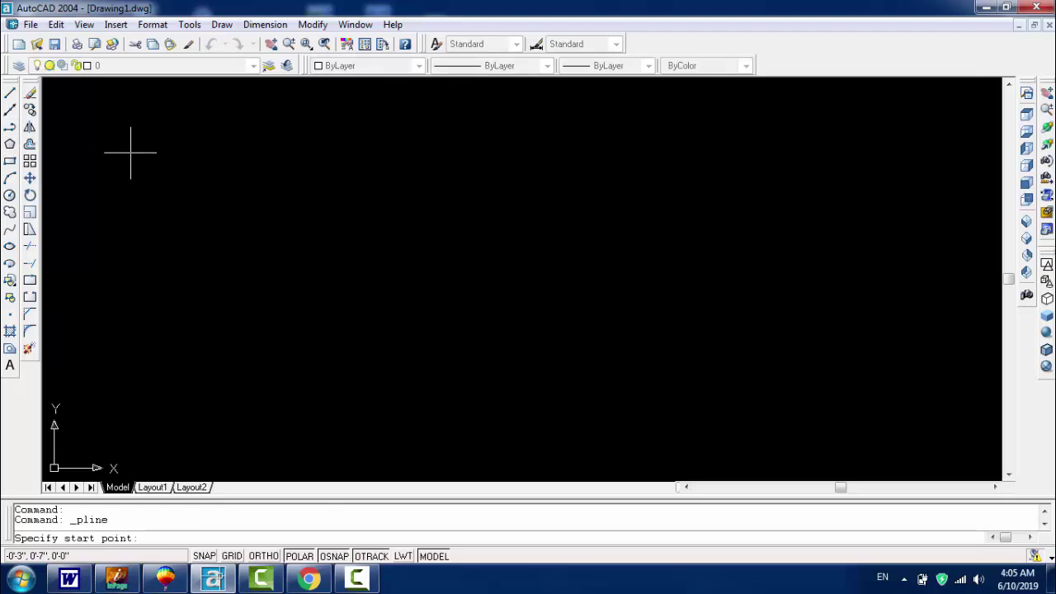
pyautogui.press('Escape')
pyautogui.press('Escape')
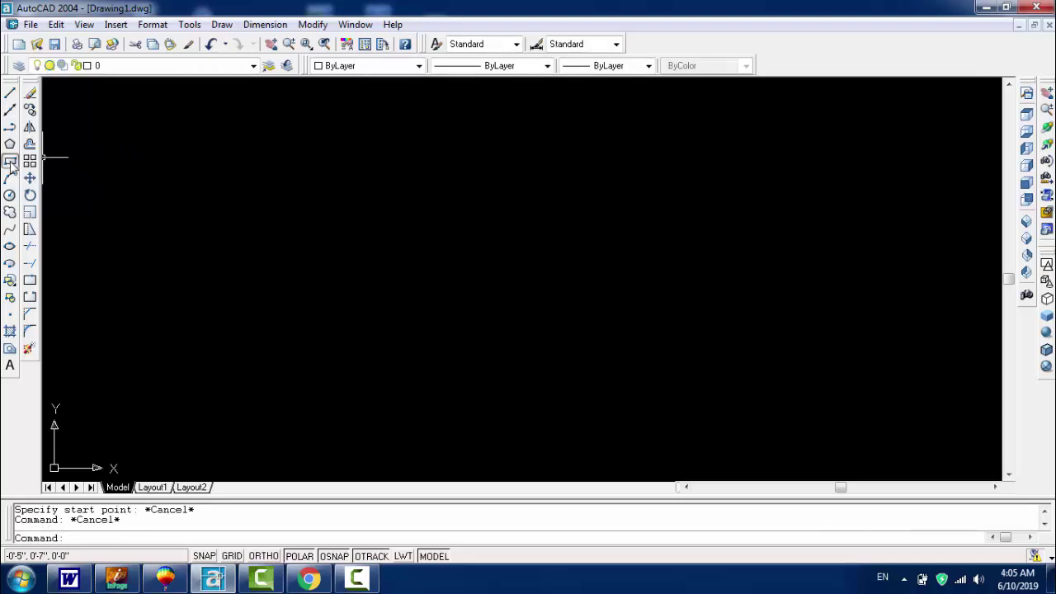
pyautogui.click(10, 161)
pyautogui.click(175, 153)
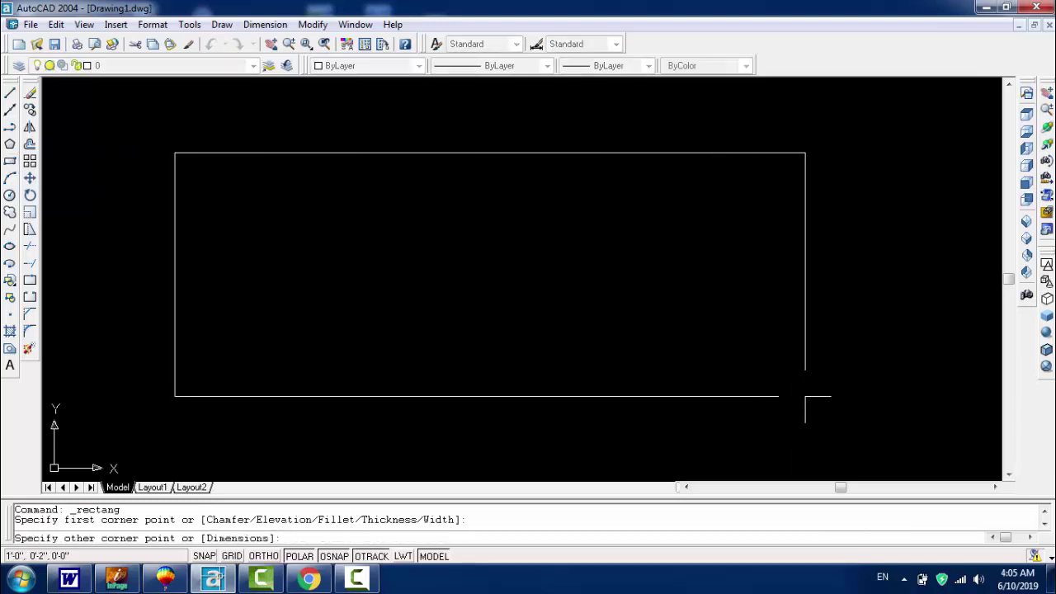
pyautogui.click(726, 352)
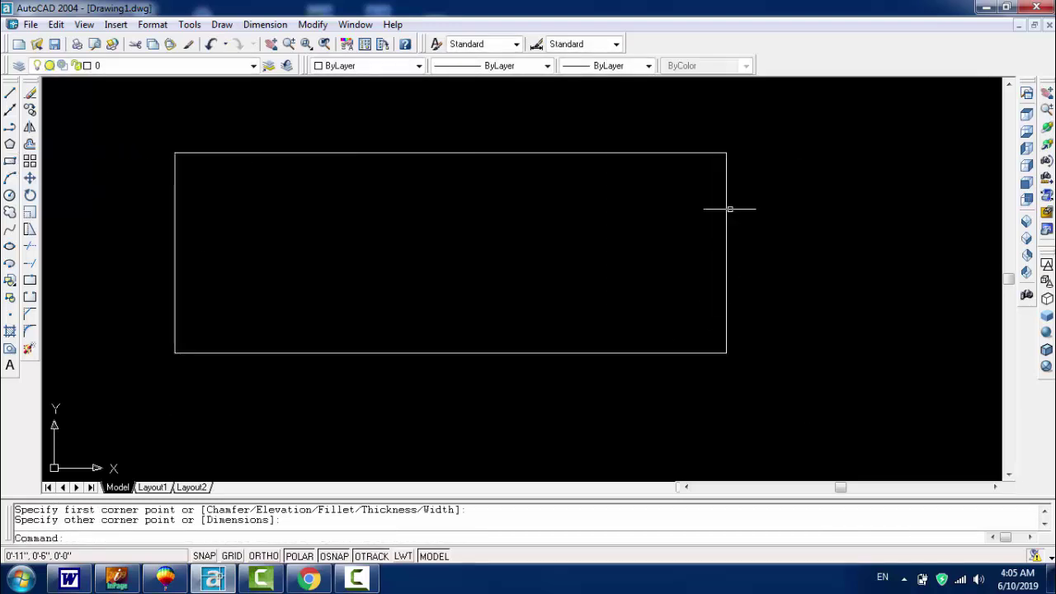
# - Explode the rectangle into four lines and check its separate top and left edges
pyautogui.click(770, 149)
pyautogui.click(121, 404)
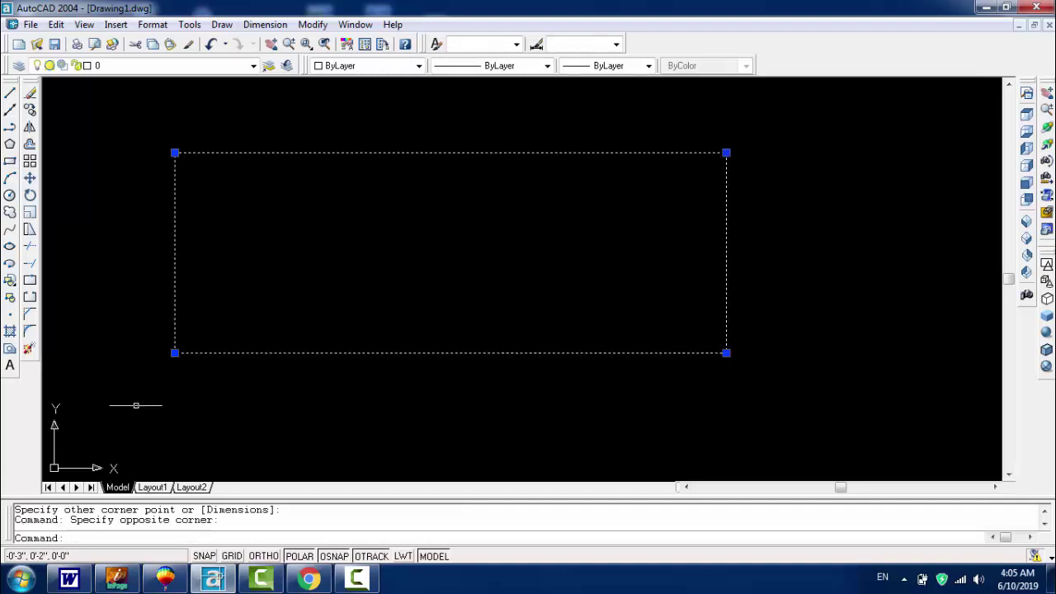
pyautogui.click(29, 347)
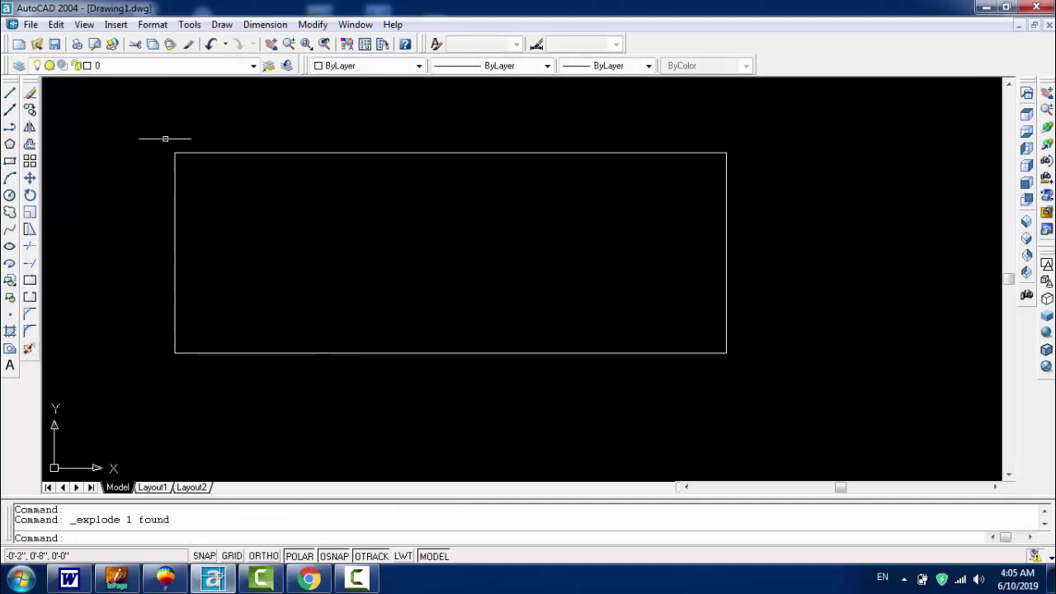
pyautogui.click(231, 153)
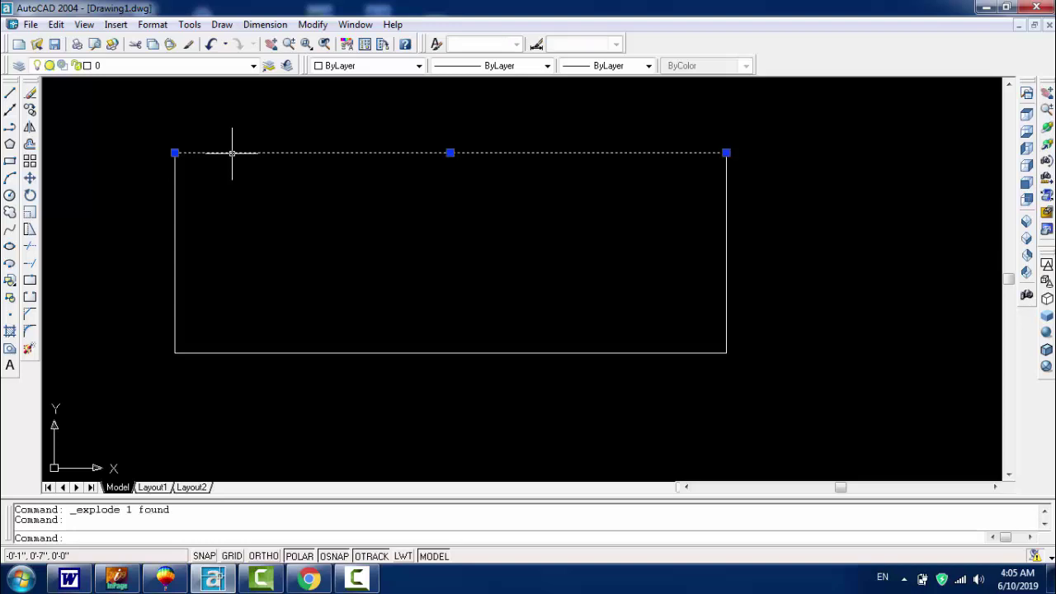
pyautogui.click(174, 231)
pyautogui.click(119, 272)
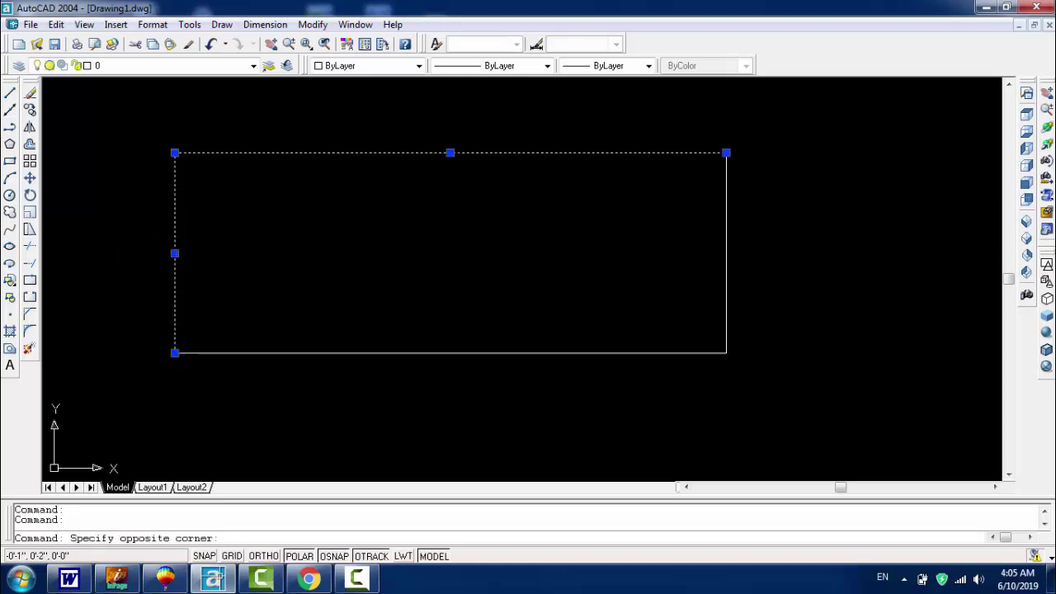
pyautogui.click(133, 337)
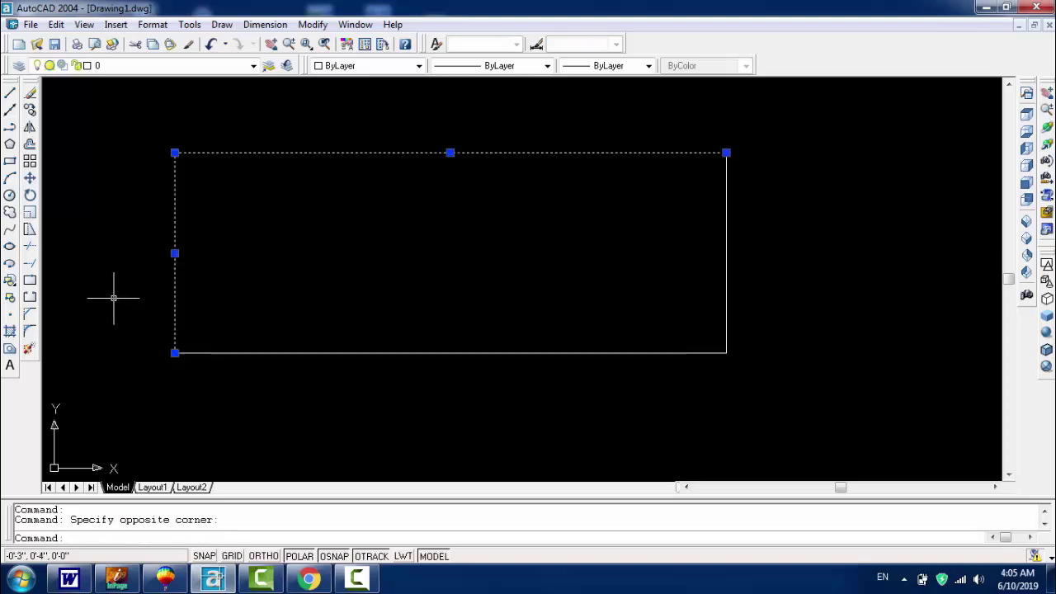
pyautogui.press('Escape')
pyautogui.press('Escape')
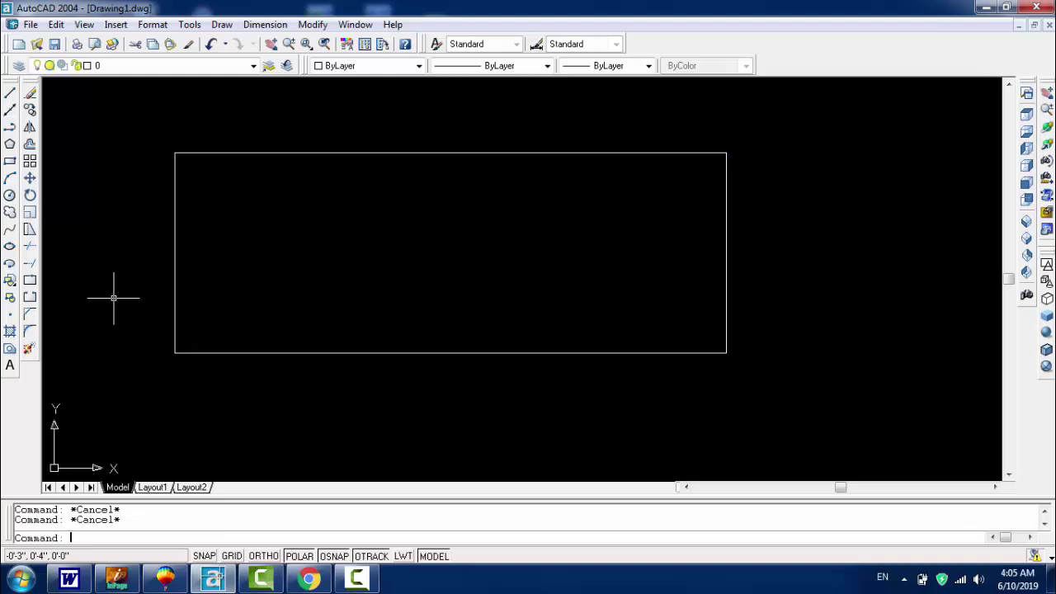
pyautogui.click(11, 128)
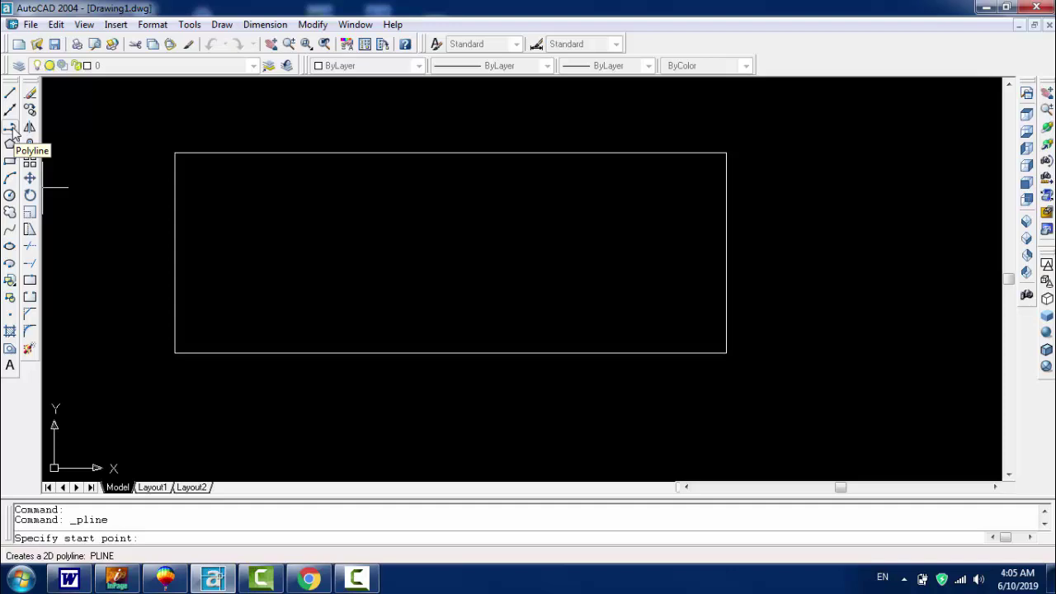
pyautogui.write('pol')
pyautogui.press('Return')
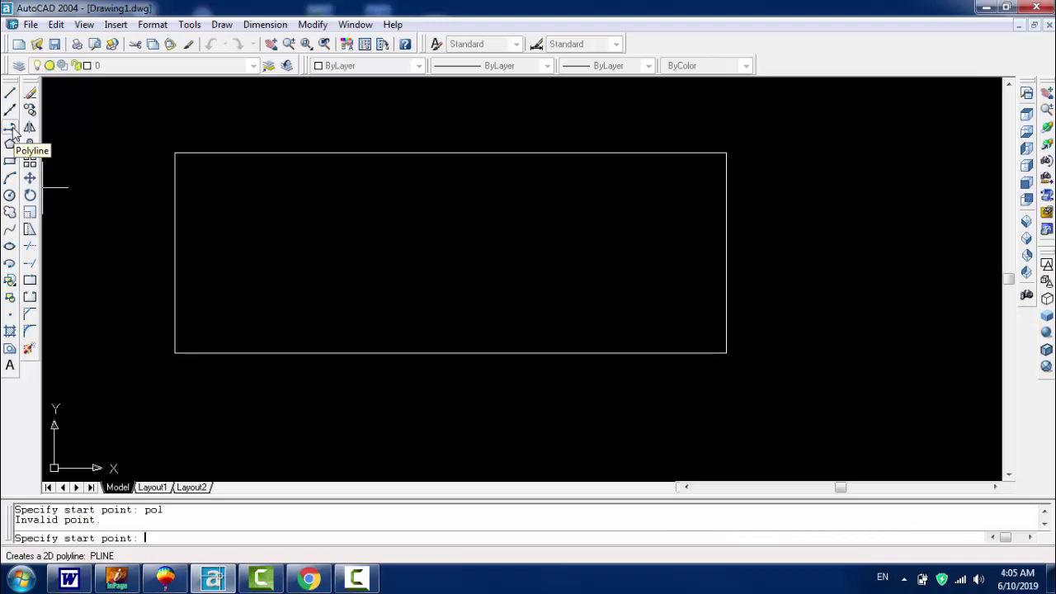
pyautogui.write('p')
pyautogui.press('Return')
pyautogui.write('pl')
pyautogui.press('Return')
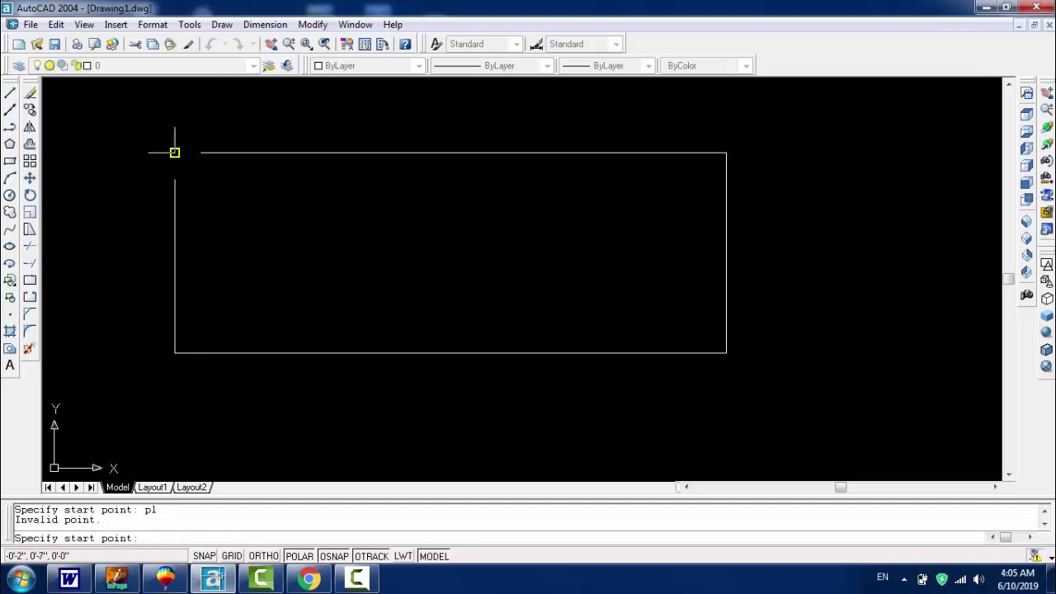
pyautogui.click(97, 256)
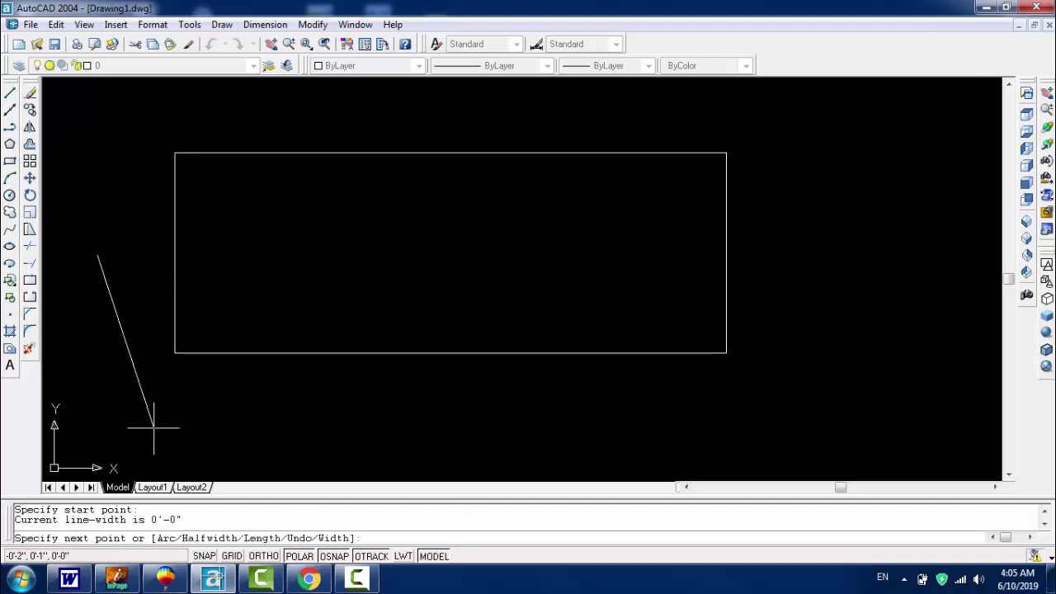
pyautogui.press('Escape')
pyautogui.press('Escape')
pyautogui.write('pl')
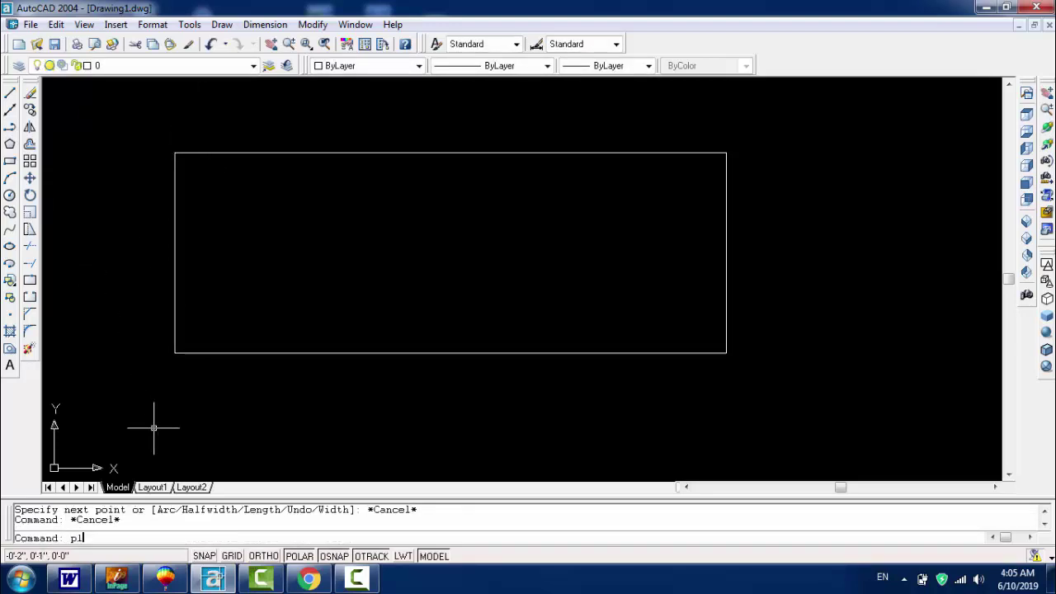
pyautogui.press('Return')
pyautogui.click(154, 427)
pyautogui.click(510, 417)
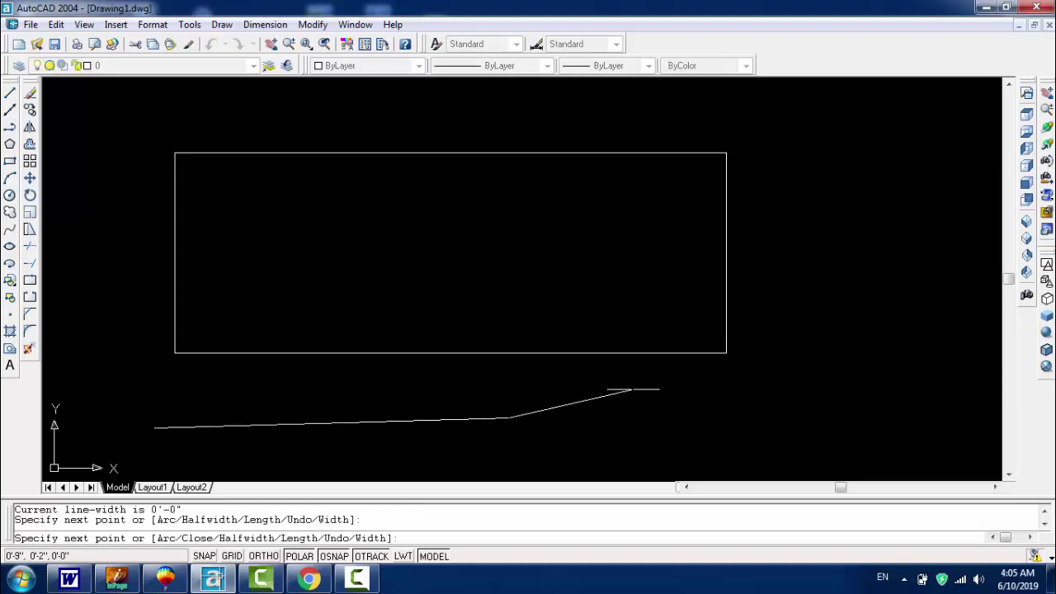
pyautogui.click(641, 388)
pyautogui.click(606, 311)
pyautogui.click(472, 311)
pyautogui.click(286, 343)
pyautogui.click(183, 372)
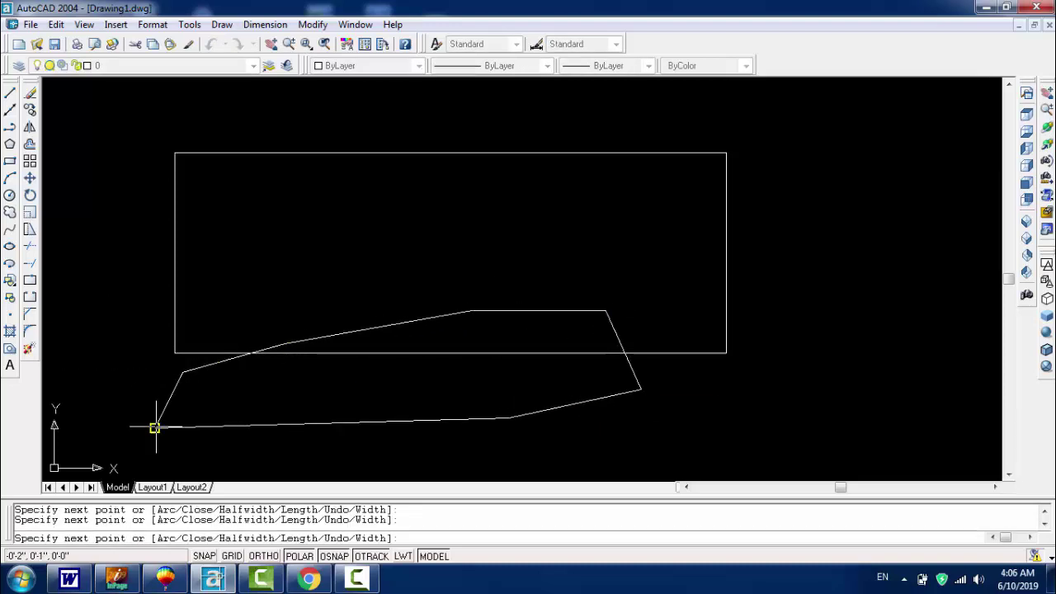
pyautogui.click(154, 427)
pyautogui.press('Escape')
pyautogui.click(165, 426)
pyautogui.press('Escape')
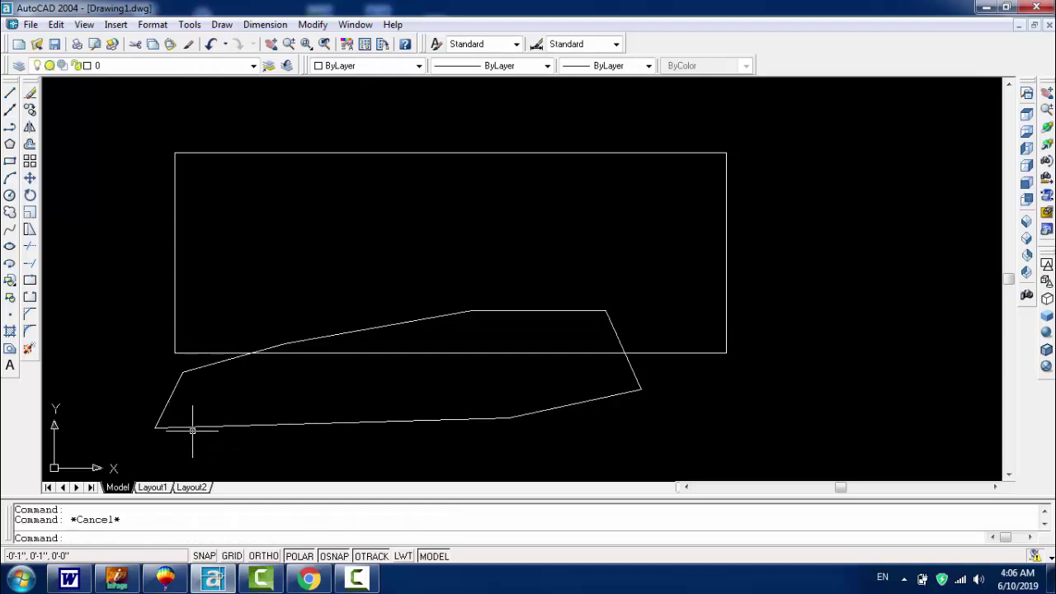
pyautogui.click(192, 429)
pyautogui.click(198, 426)
pyautogui.press('Delete')
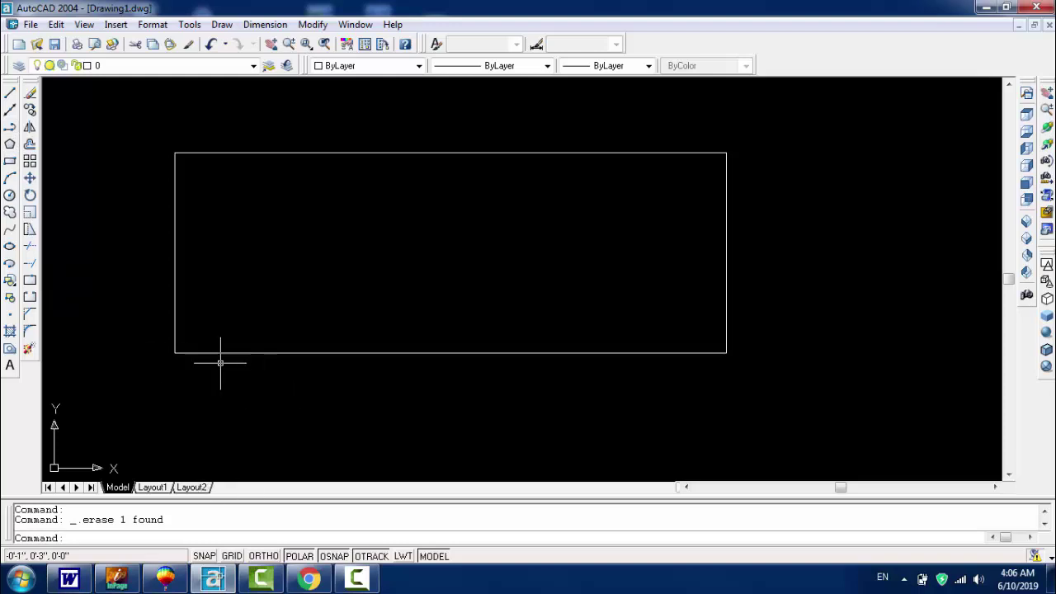
# - Trace a closed polyline (PL) over the four corners of the exploded rectangle
pyautogui.write('p')
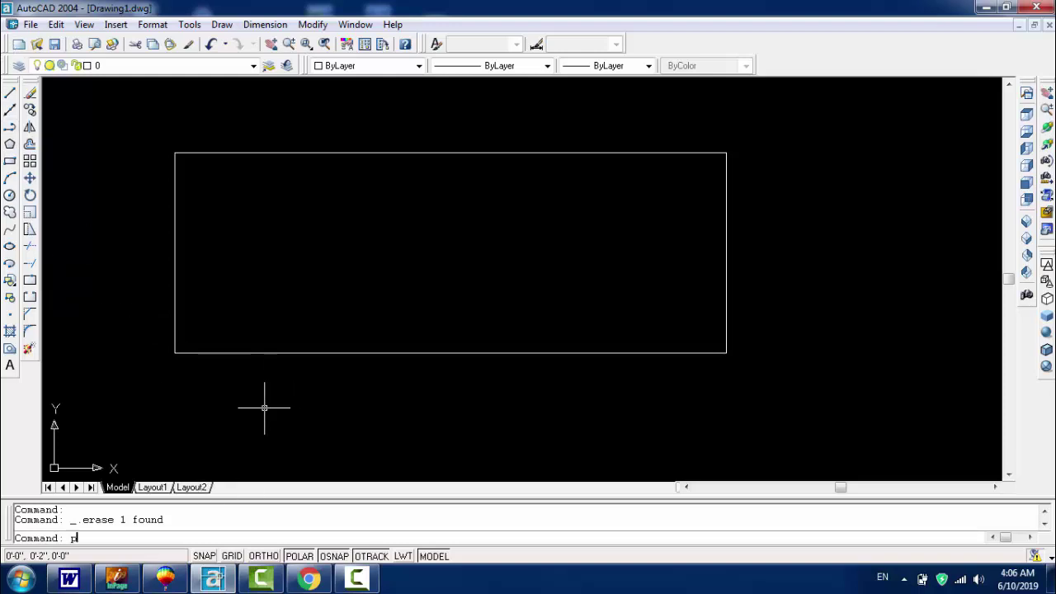
pyautogui.write('l')
pyautogui.press('Return')
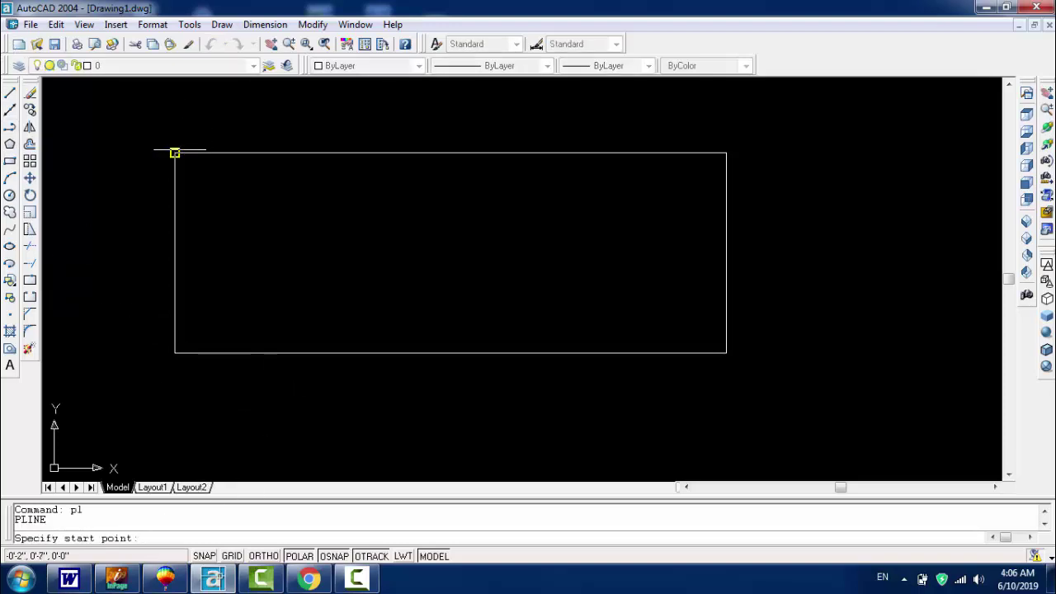
pyautogui.click(174, 153)
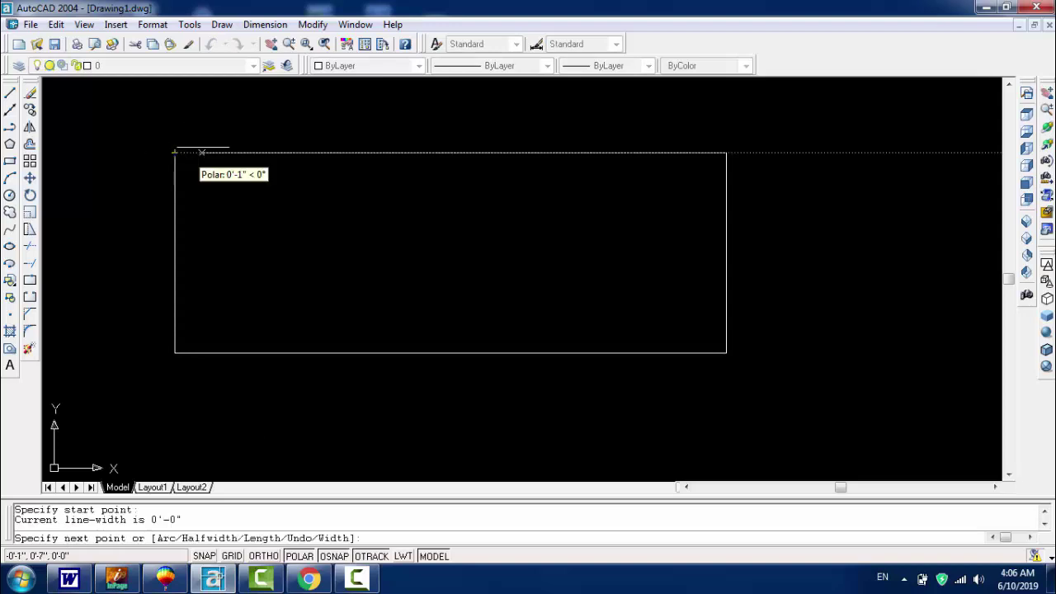
pyautogui.click(726, 153)
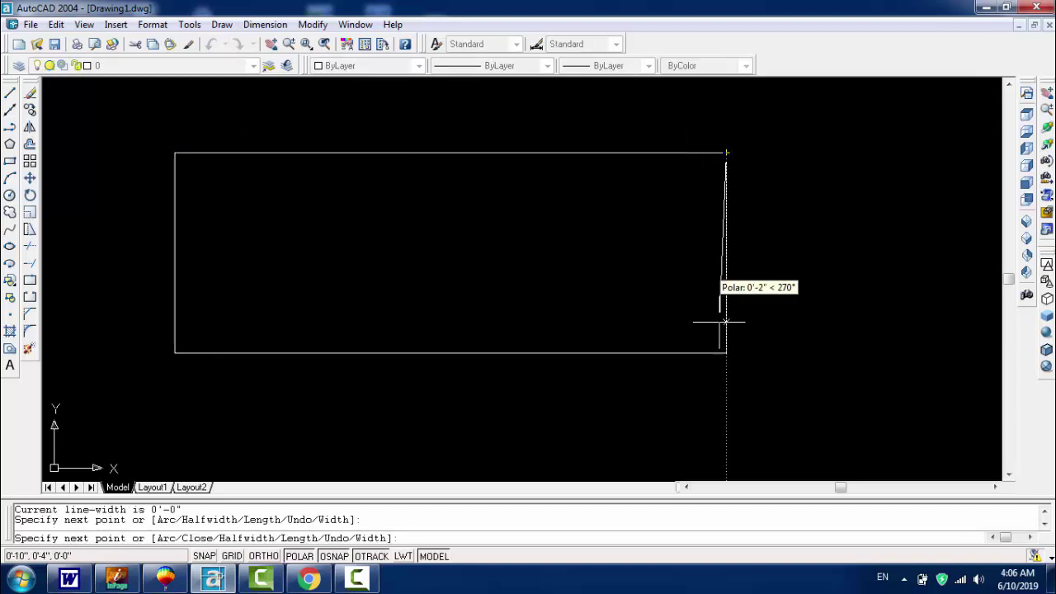
pyautogui.click(726, 353)
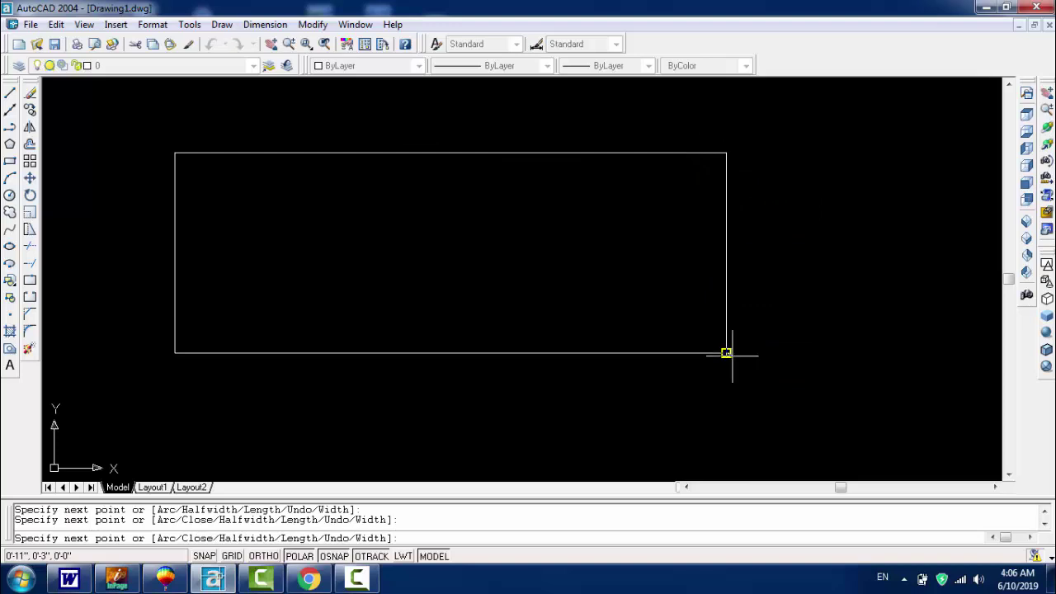
pyautogui.click(175, 353)
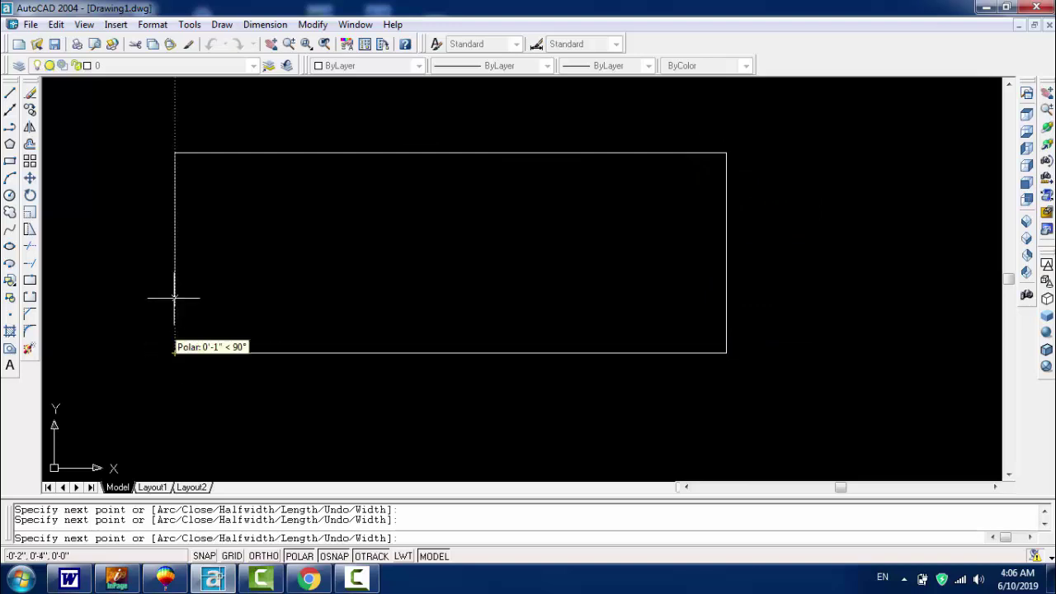
pyautogui.rightClick(174, 152)
pyautogui.click(210, 162)
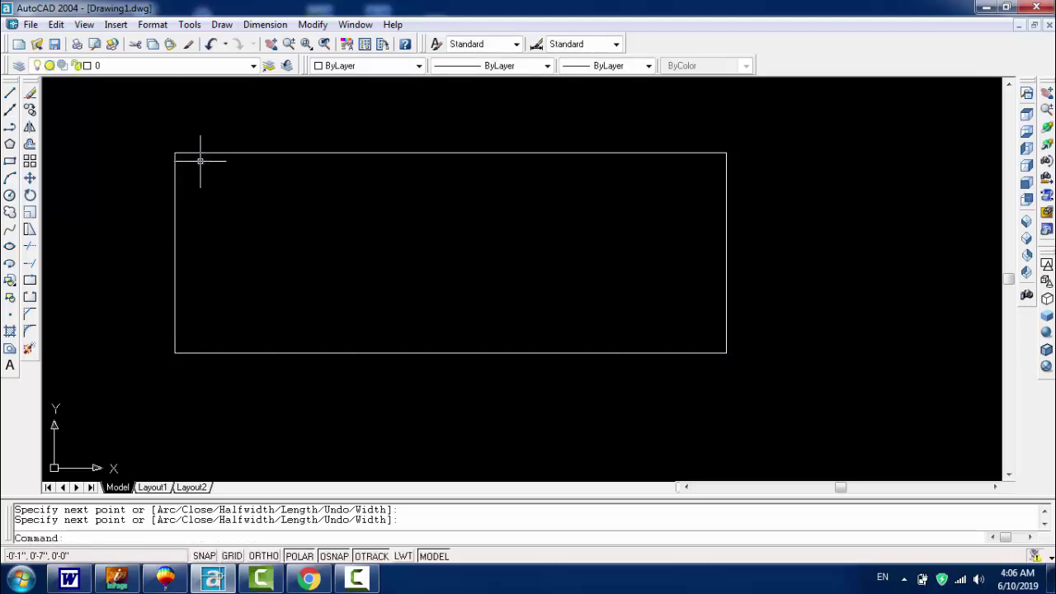
# - Move the traced polyline rectangle down from its top-left corner to sit below the original
pyautogui.click(209, 154)
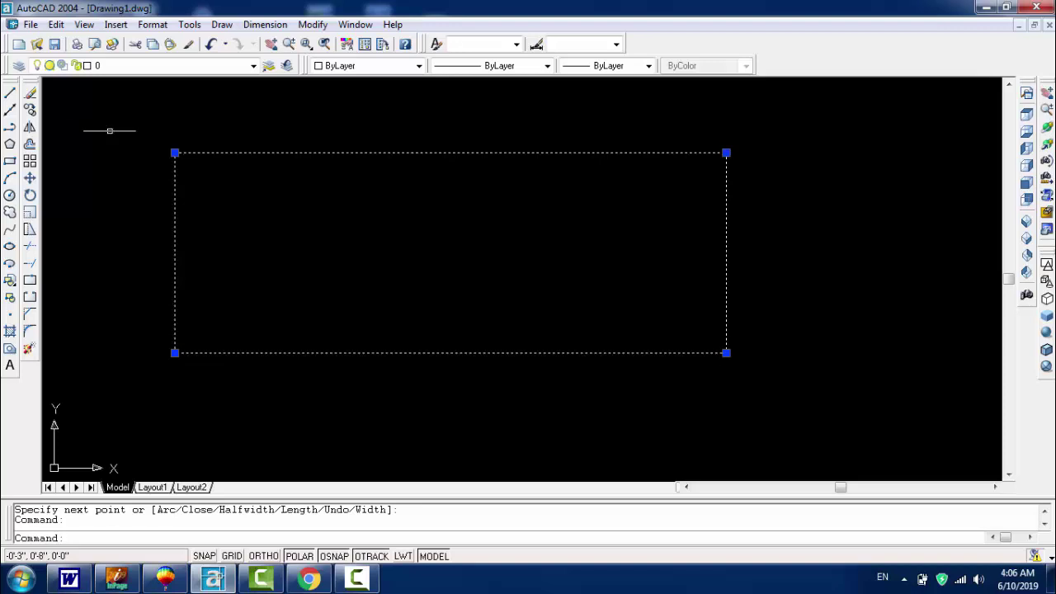
pyautogui.click(30, 177)
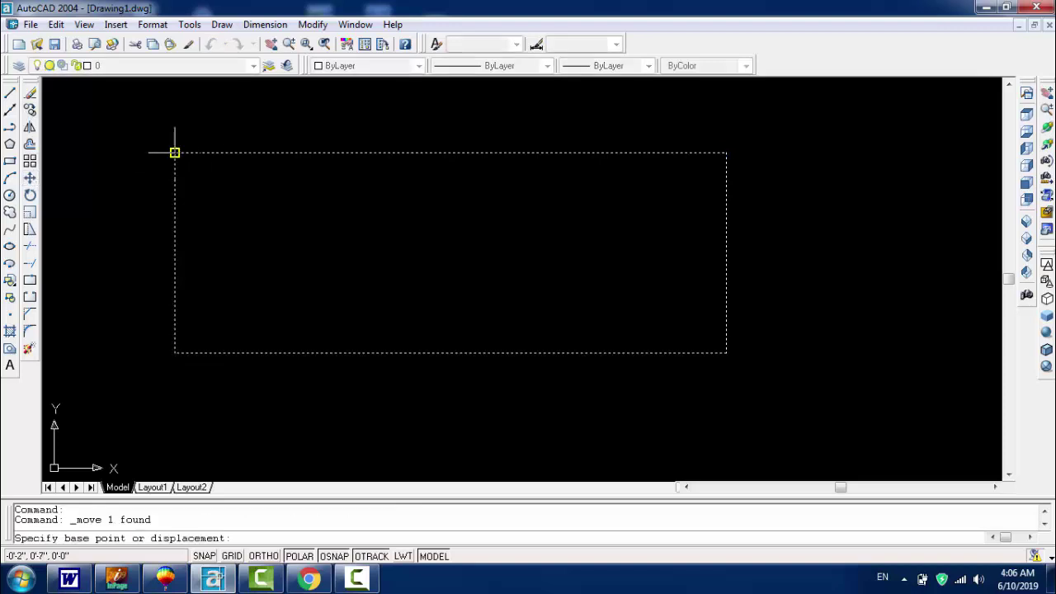
pyautogui.click(174, 152)
pyautogui.click(307, 410)
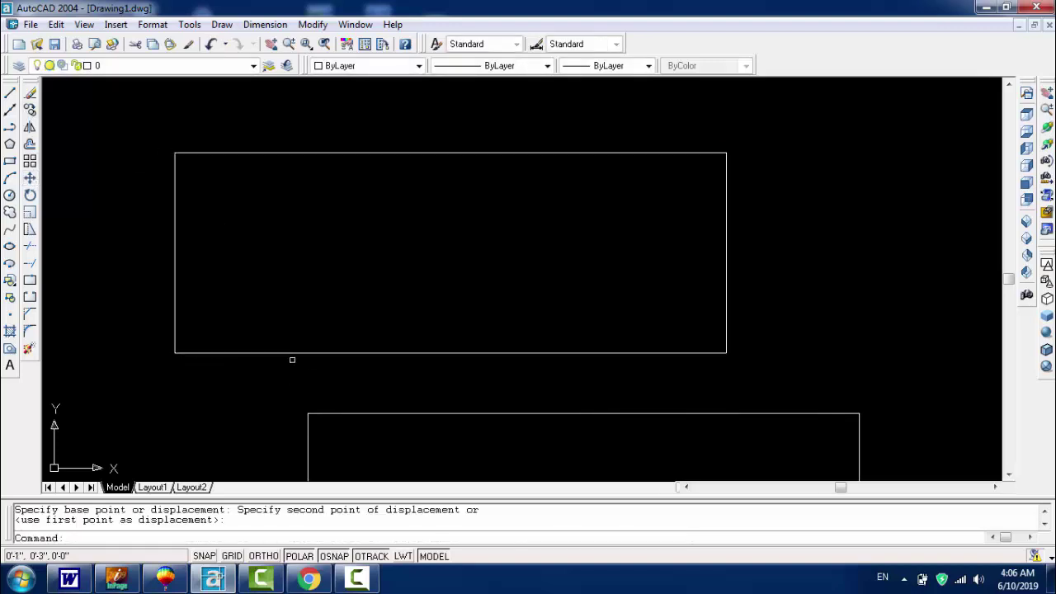
# - Check that the upper rectangle's bottom and left edges are separate lines
pyautogui.click(290, 353)
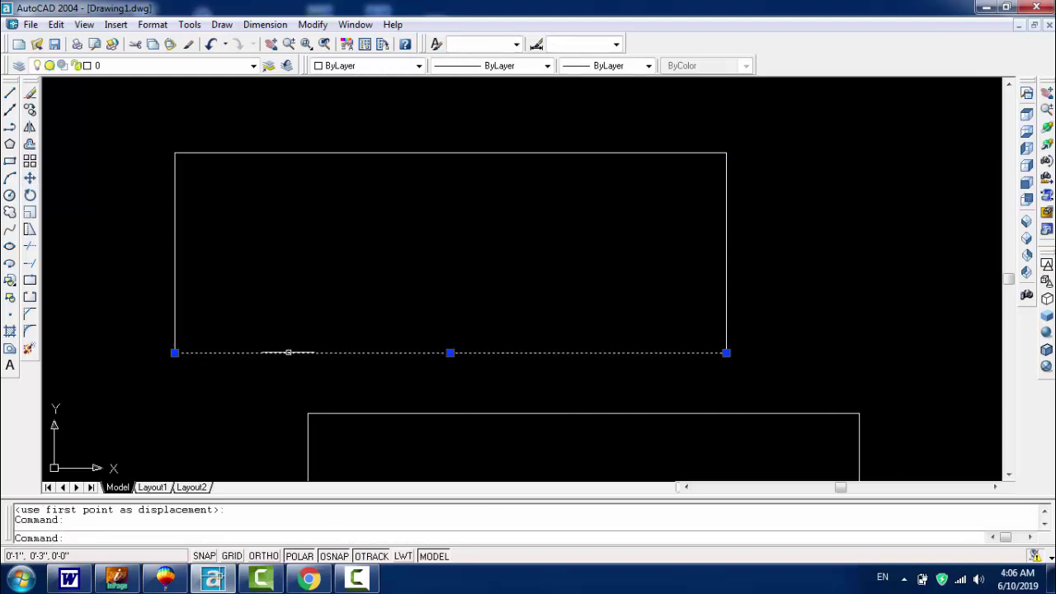
pyautogui.click(127, 117)
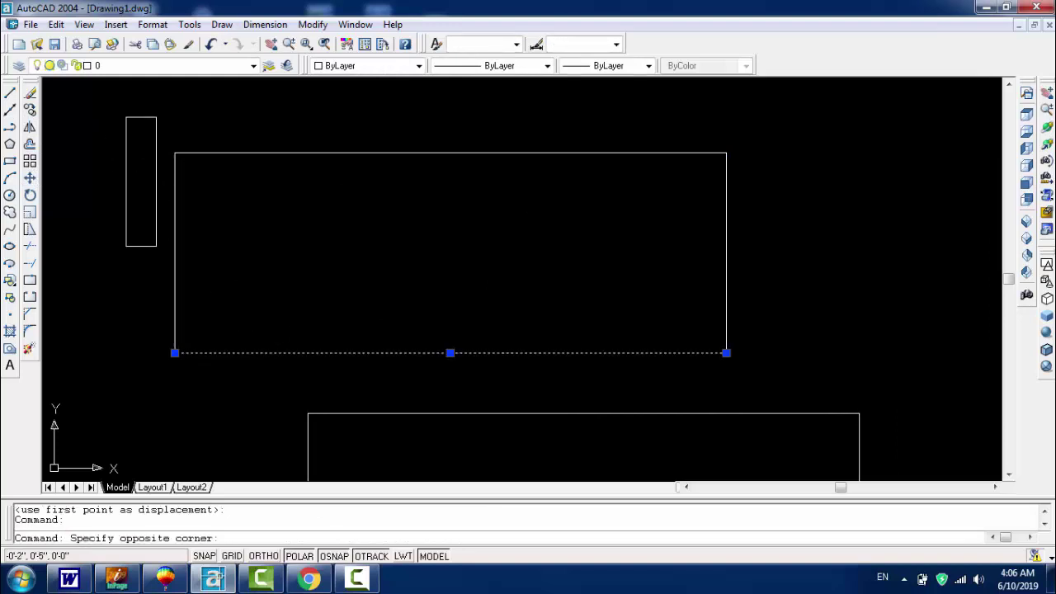
pyautogui.press('Escape')
pyautogui.press('Escape')
pyautogui.click(174, 233)
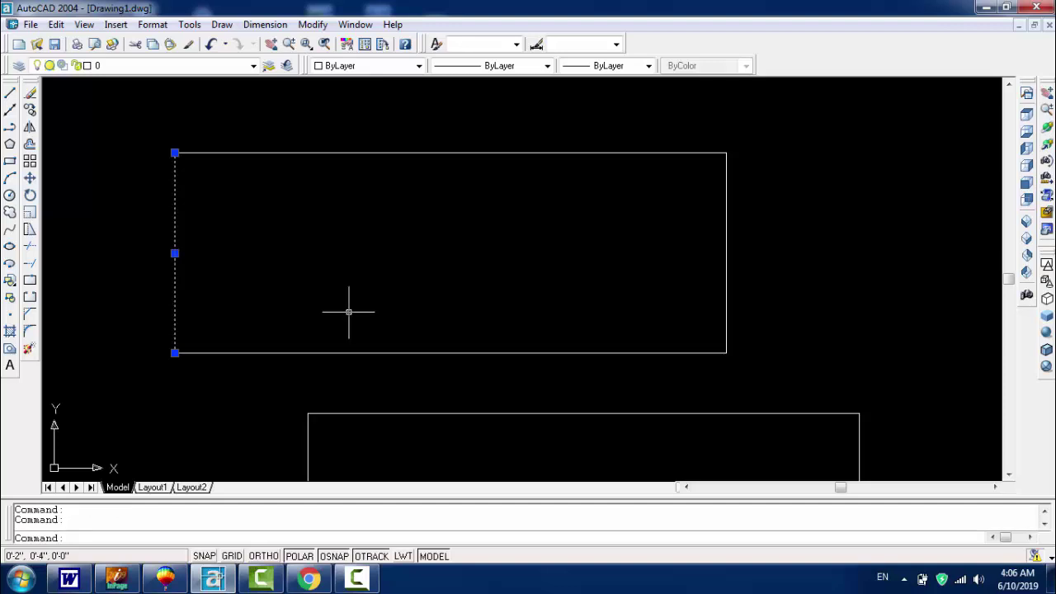
pyautogui.write('z')
pyautogui.press('Return')
# - Zoom to extents so both rectangles fit, then window-select the lower rectangle
pyautogui.write('e')
pyautogui.press('Return')
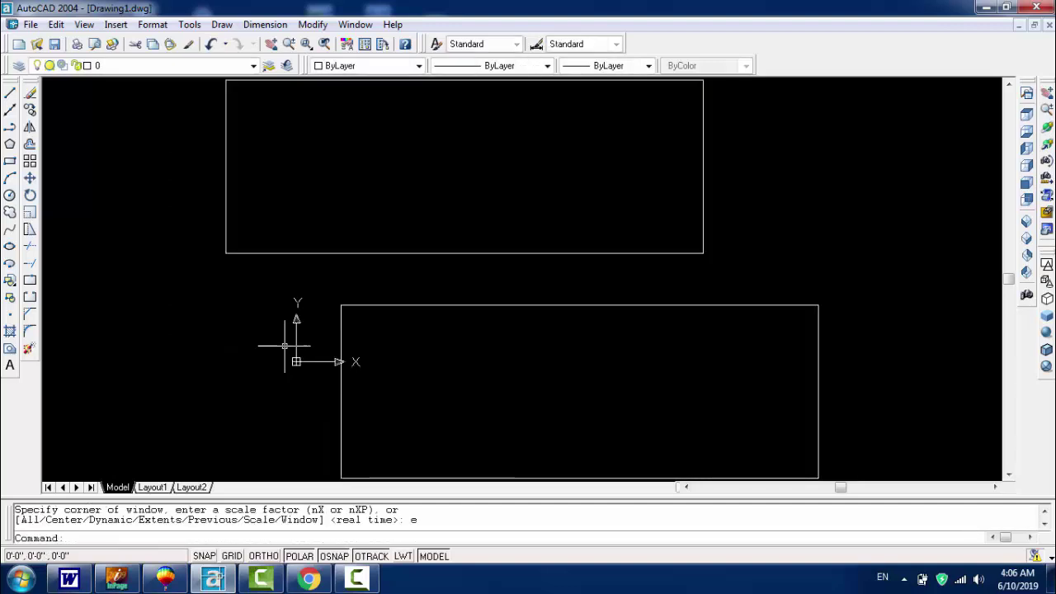
pyautogui.scroll(-2, 862, 362)
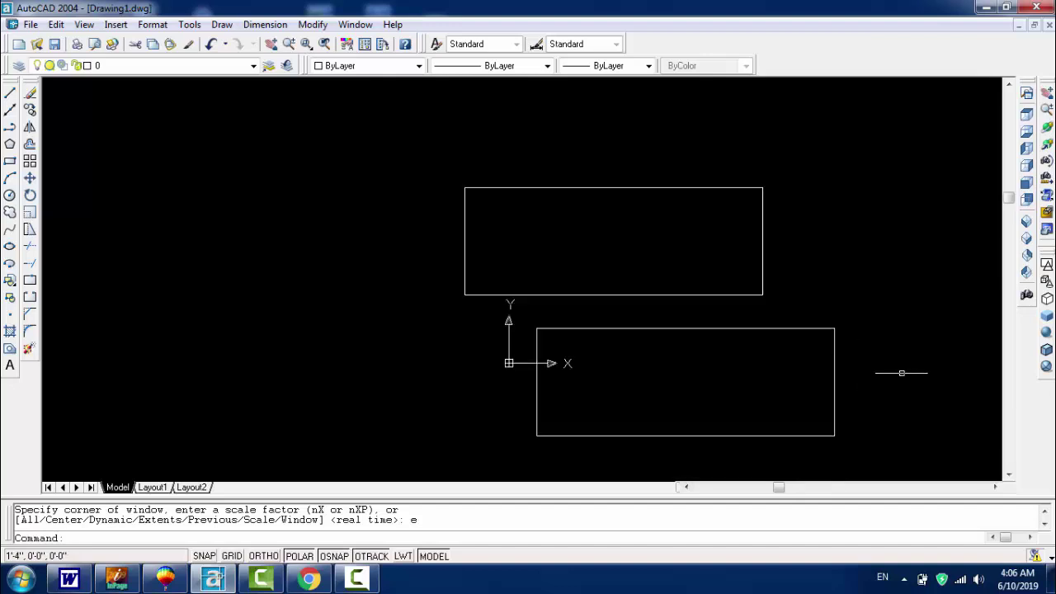
pyautogui.scroll(2, 936, 400)
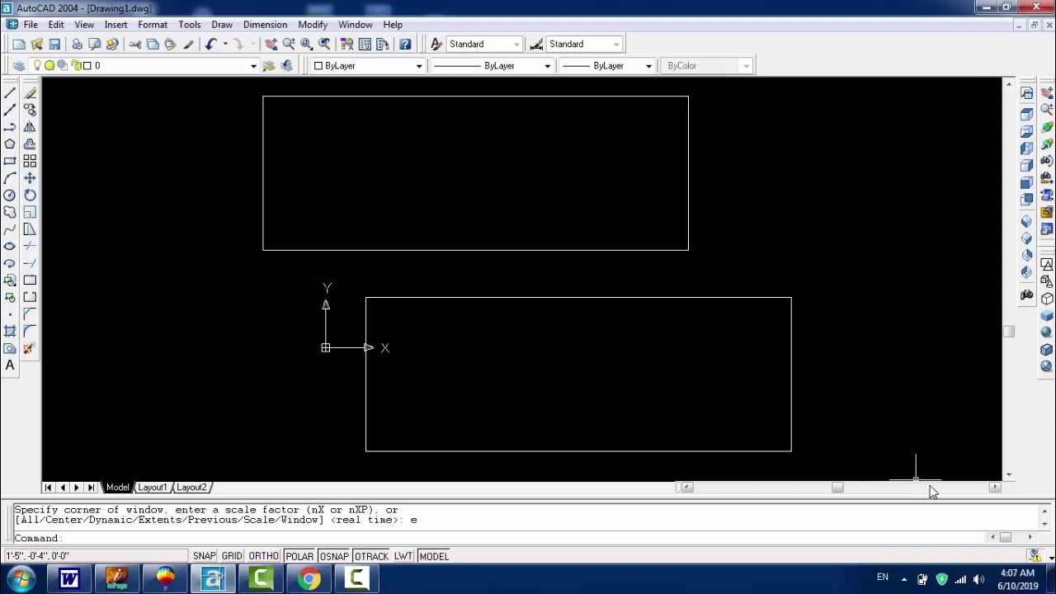
pyautogui.click(807, 264)
pyautogui.click(776, 313)
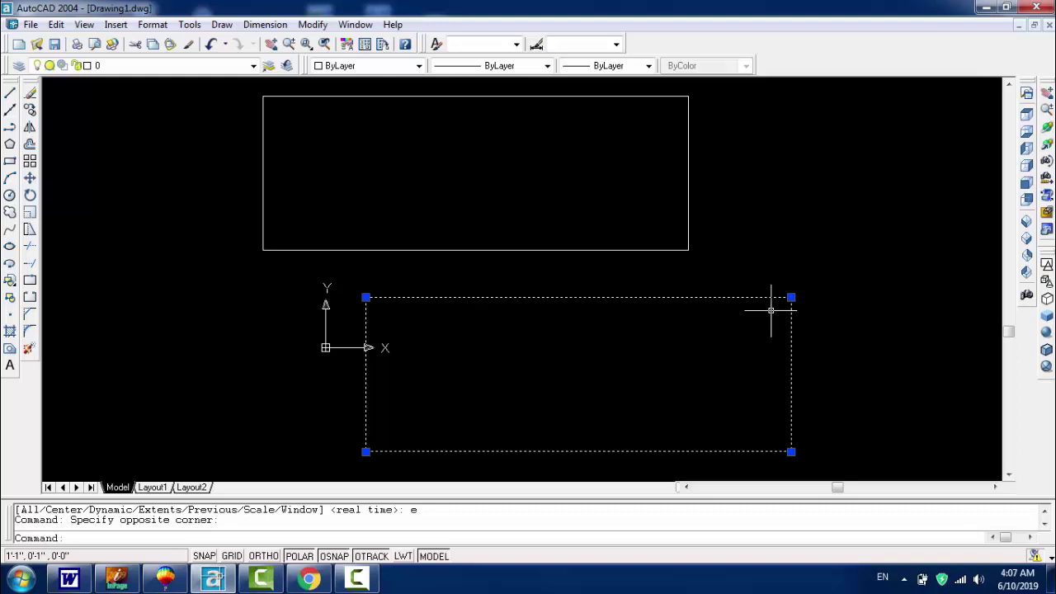
# - Confirm the upper rectangle's edges are separate lines, then switch to SW Isometric view
pyautogui.click(269, 249)
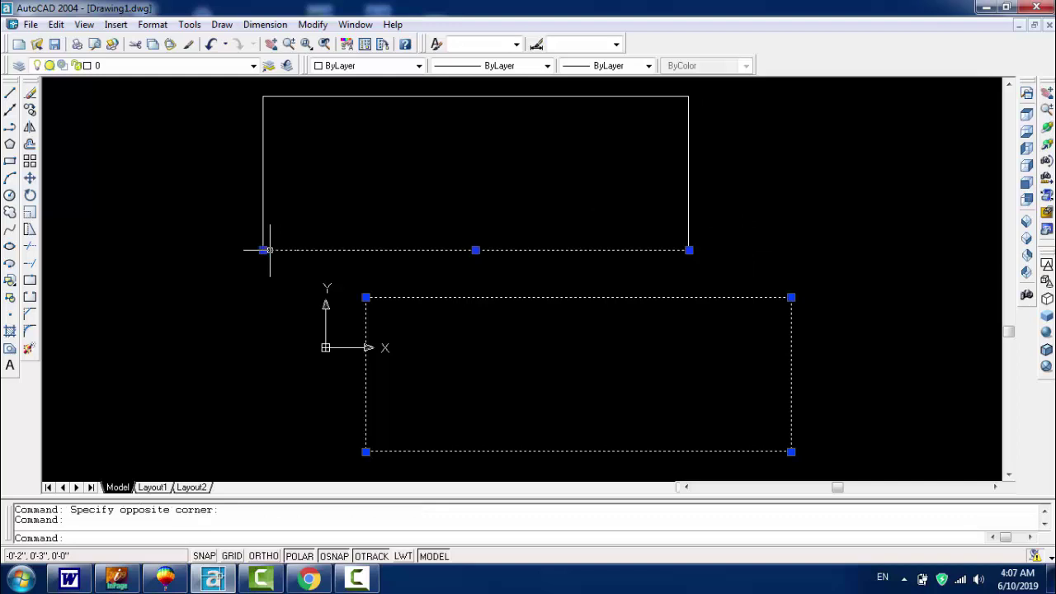
pyautogui.click(265, 205)
pyautogui.click(339, 99)
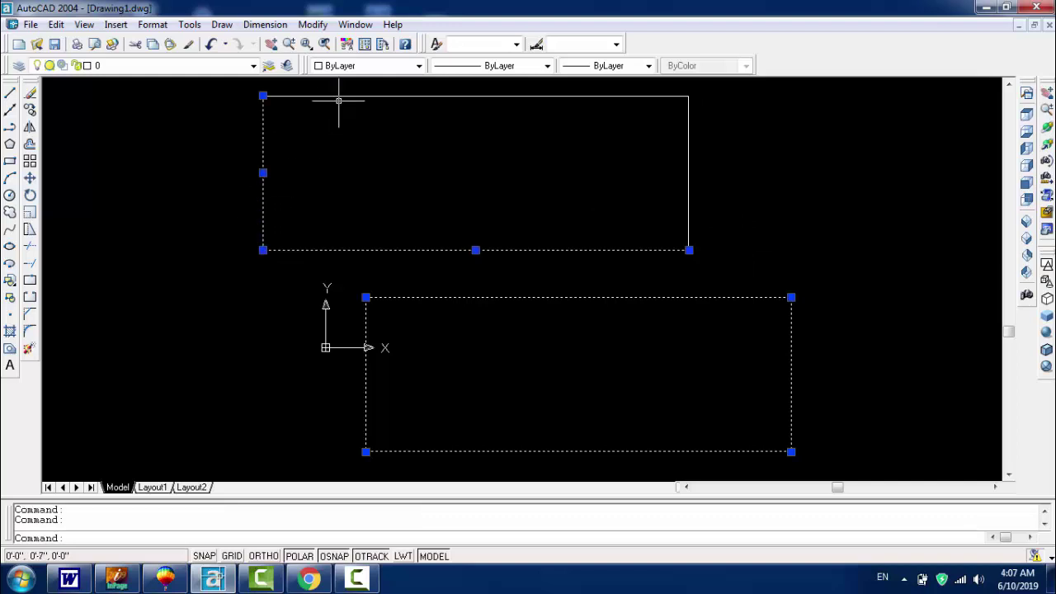
pyautogui.click(338, 100)
pyautogui.click(394, 94)
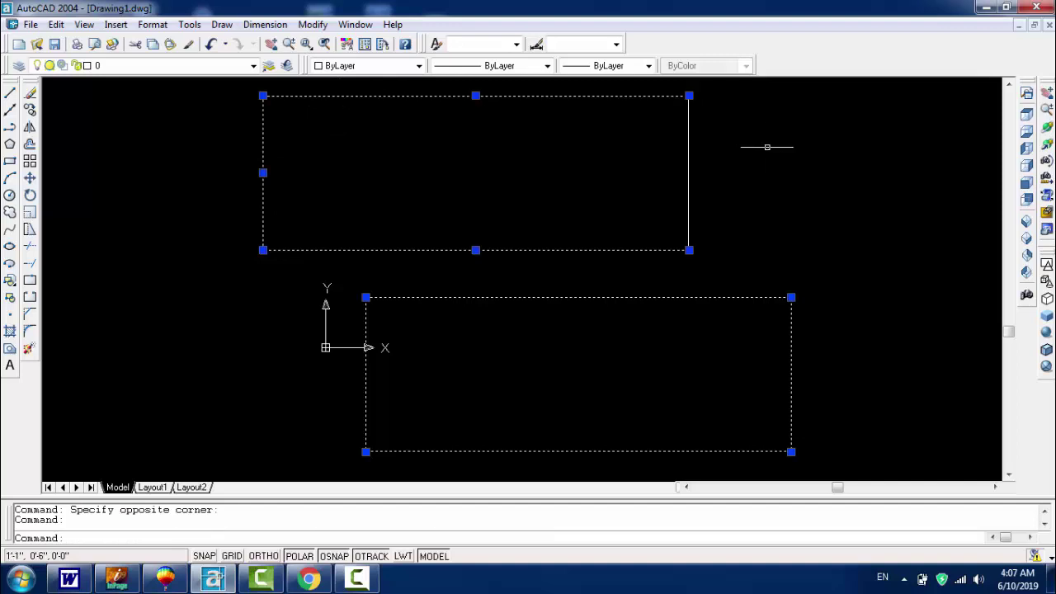
pyautogui.moveTo(767, 147); pyautogui.dragTo(762, 178)
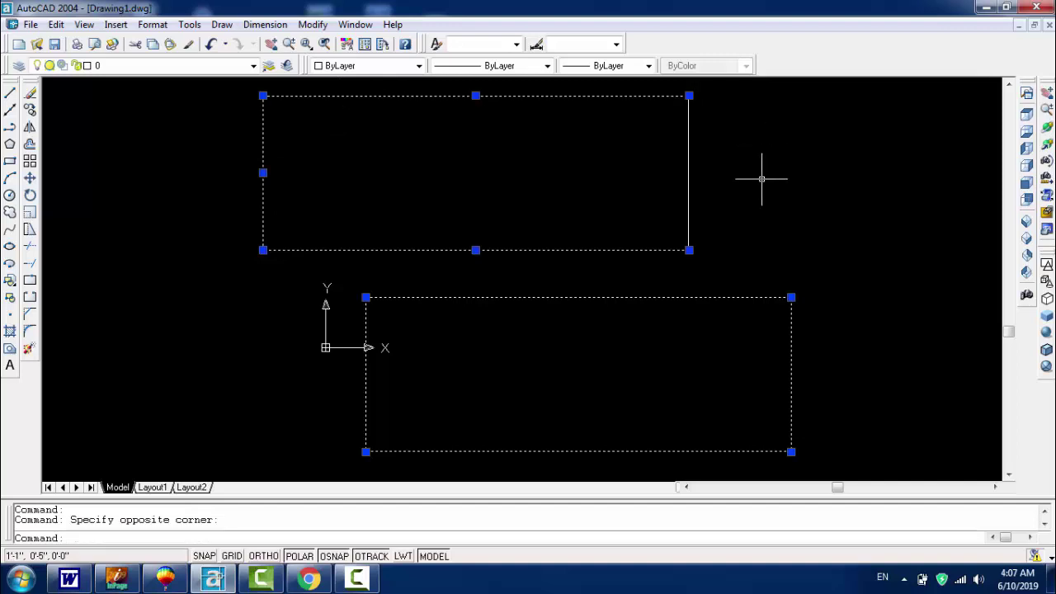
pyautogui.press('Escape')
pyautogui.press('Escape')
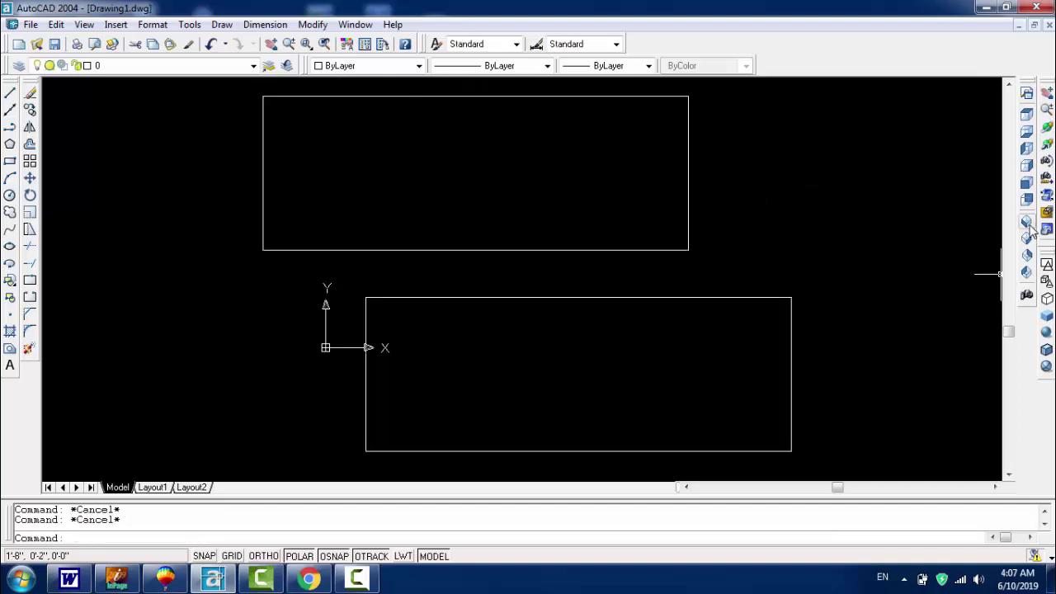
pyautogui.click(1027, 223)
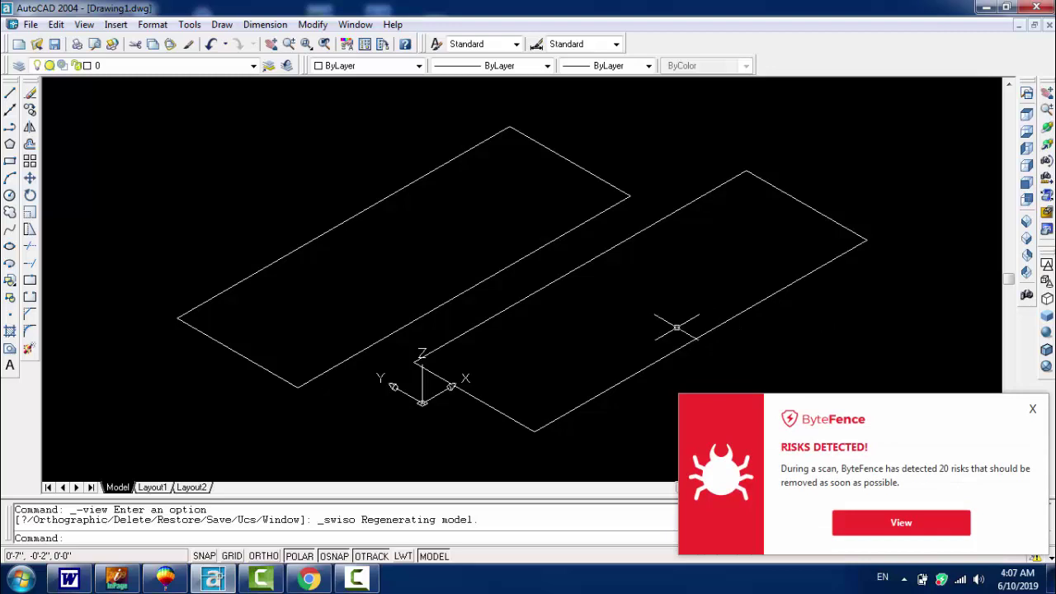
# - Close the ByteFence risks notification covering the isometric drawing
pyautogui.click(1031, 410)
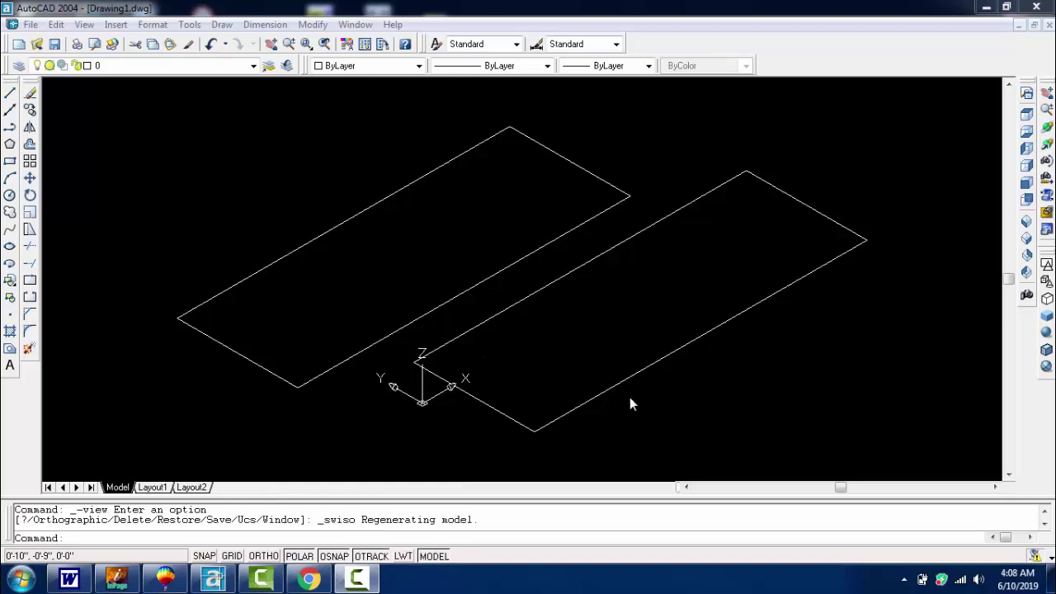
# - Pick the right-hand polyline rectangle, clear the selection, and start EXTRUDE via EXT
pyautogui.click(587, 400)
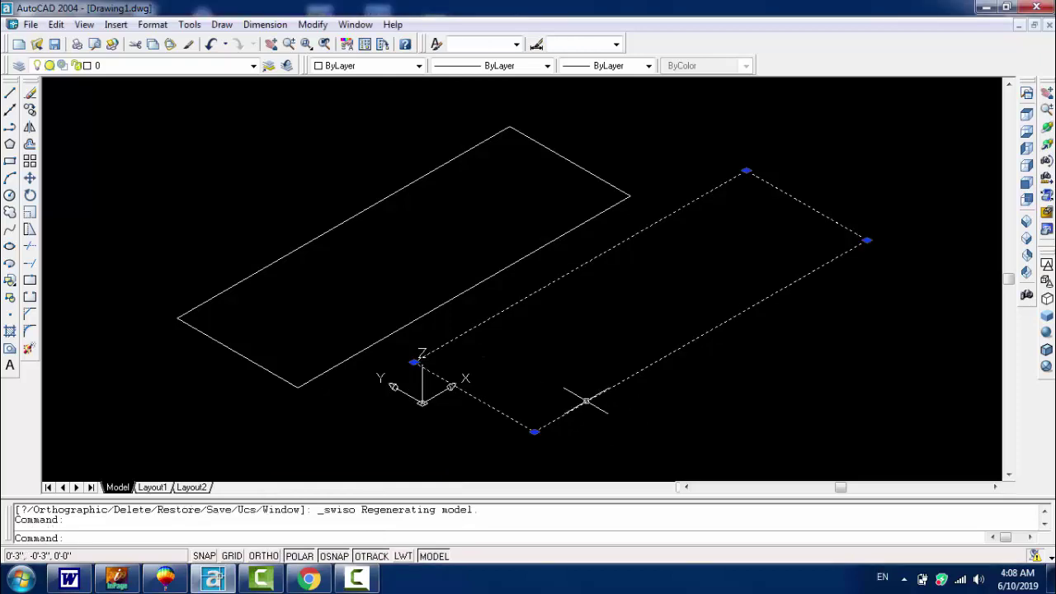
pyautogui.press('Escape')
pyautogui.press('Escape')
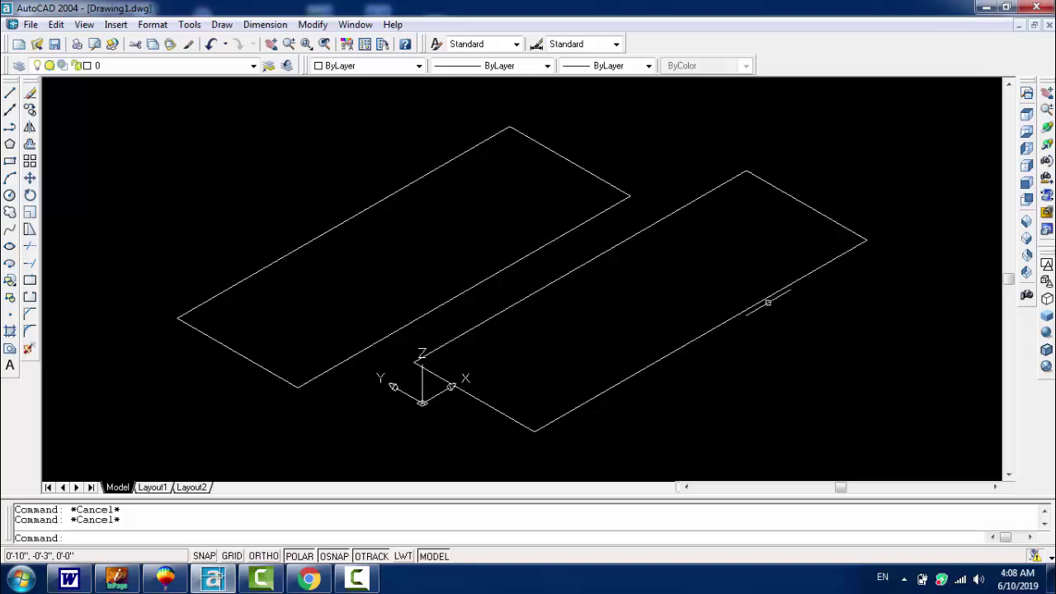
pyautogui.click(742, 320)
pyautogui.click(719, 314)
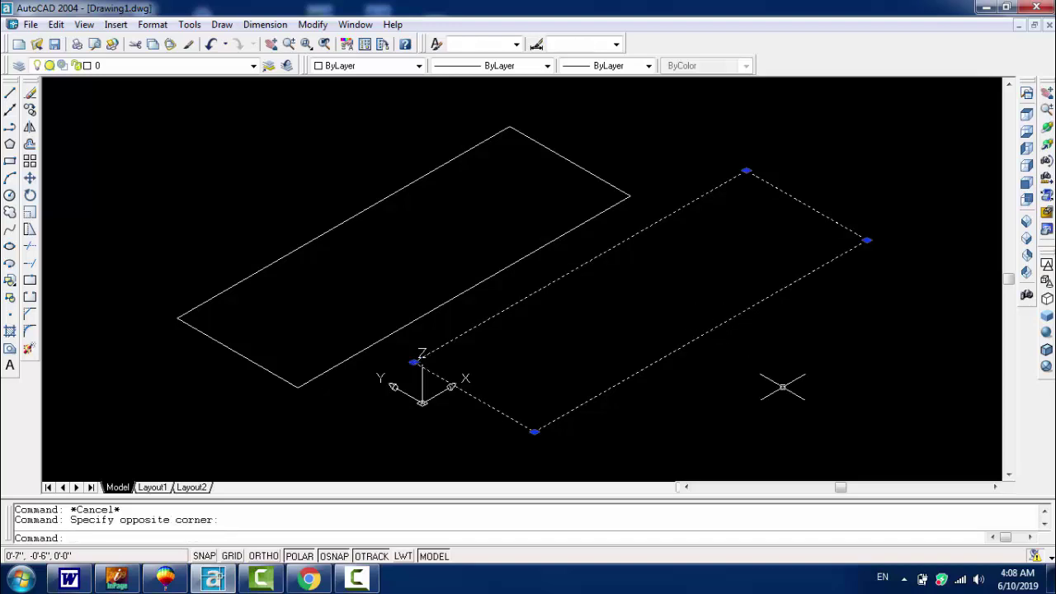
pyautogui.press('Escape')
pyautogui.write('e')
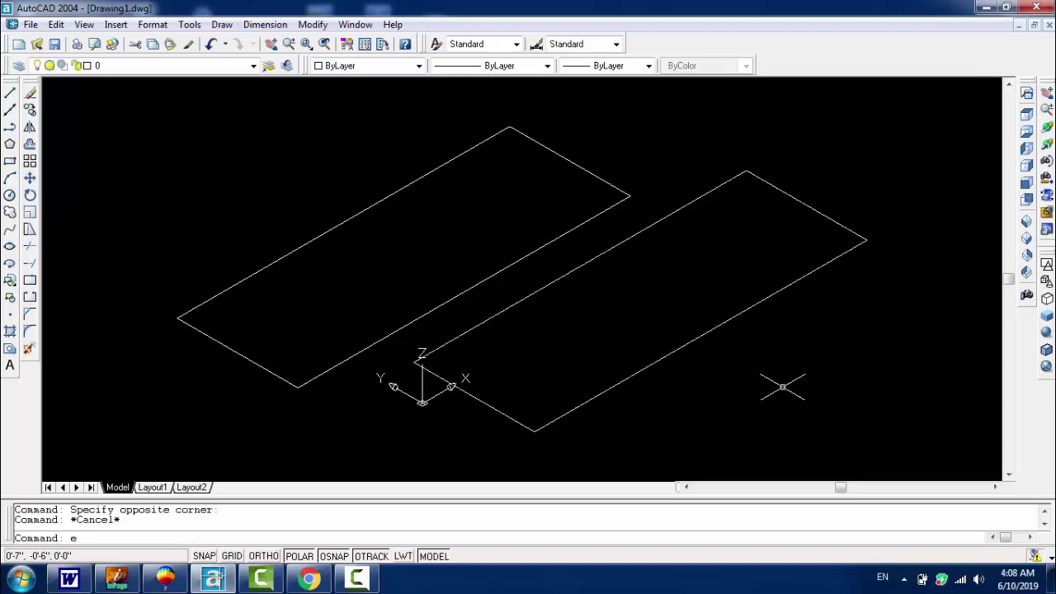
pyautogui.write('xt')
pyautogui.press('Return')
# - Cancel a botched first extrusion attempt and restart the EXTRUDE command
pyautogui.click(778, 388)
pyautogui.click(742, 330)
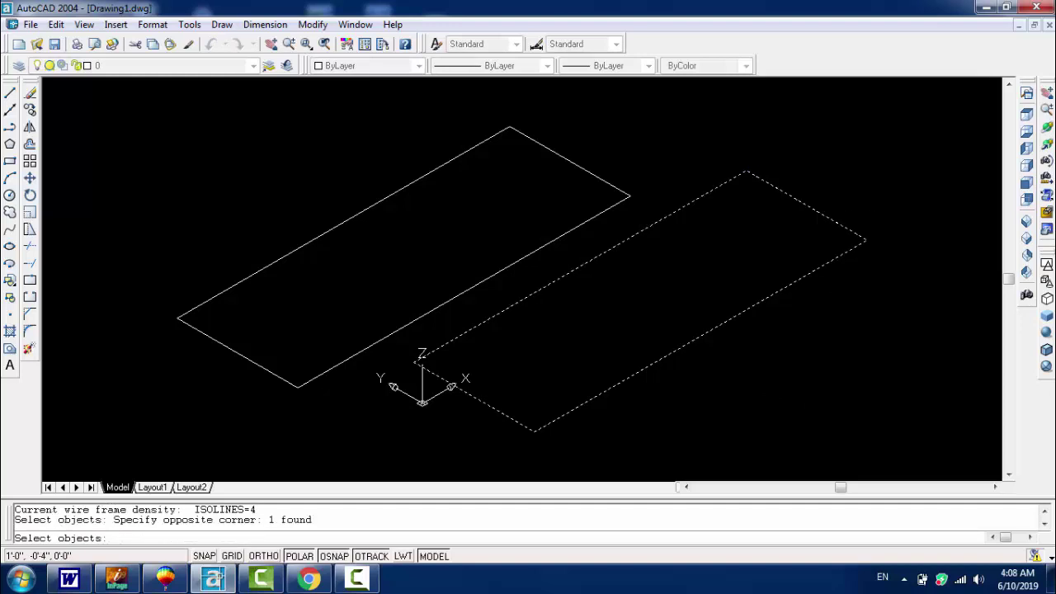
pyautogui.write('12')
pyautogui.click(756, 466)
pyautogui.press('Escape')
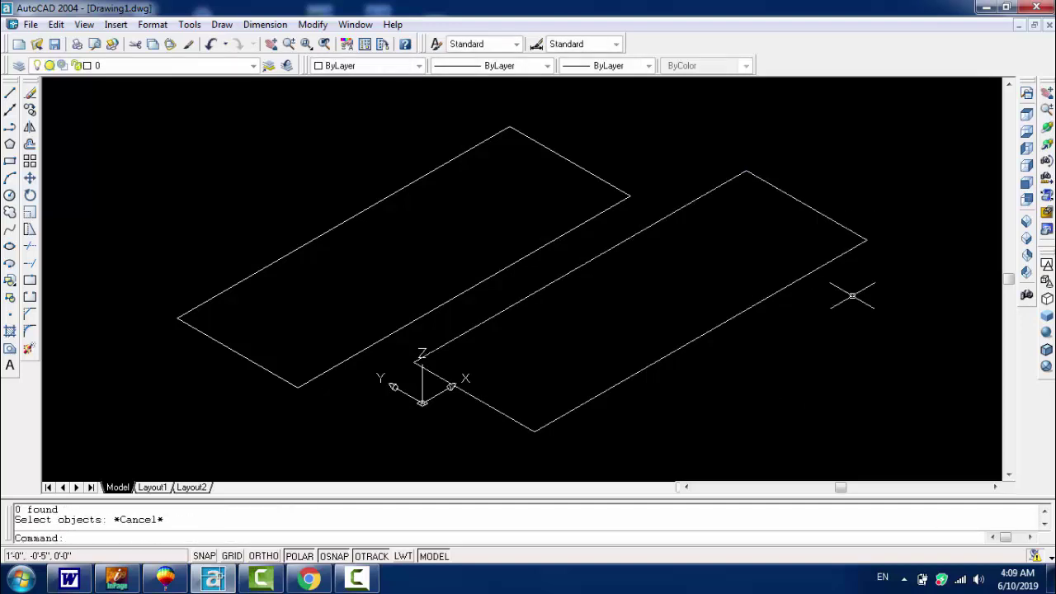
pyautogui.press('Escape')
pyautogui.write('e')
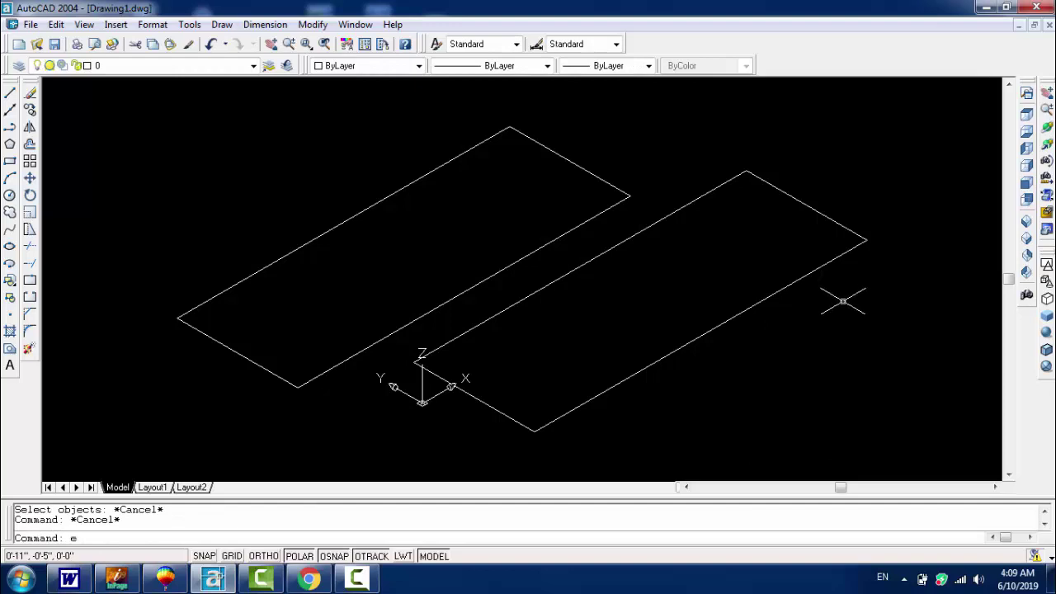
pyautogui.write('xt')
pyautogui.press('Return')
# - Extrude the right-hand rectangle to a height of 12 with 0 taper
pyautogui.click(843, 300)
pyautogui.click(827, 318)
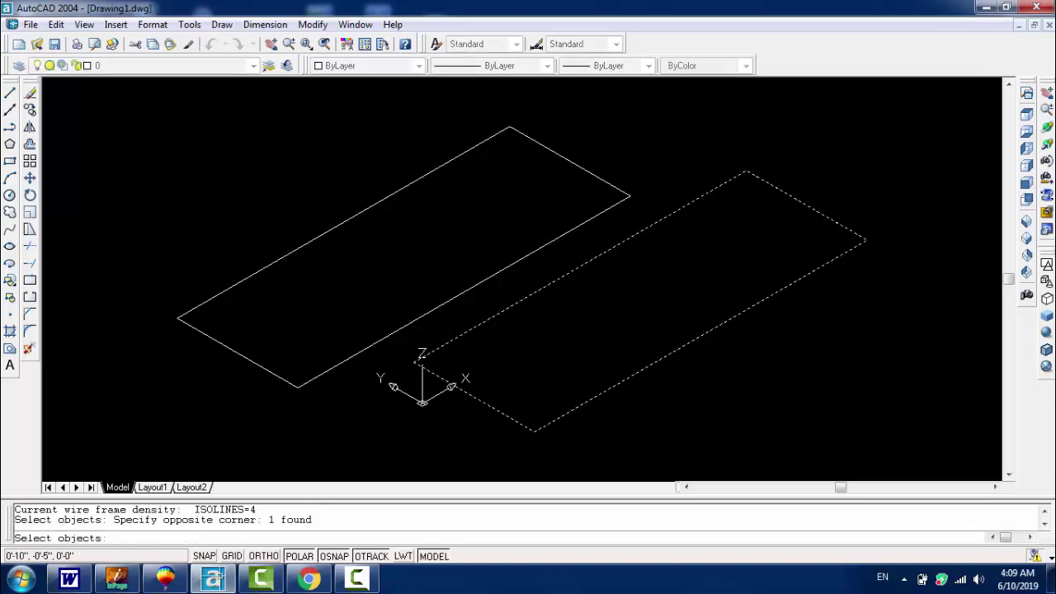
pyautogui.press('Return')
pyautogui.write('12')
pyautogui.press('Return')
pyautogui.press('Return')
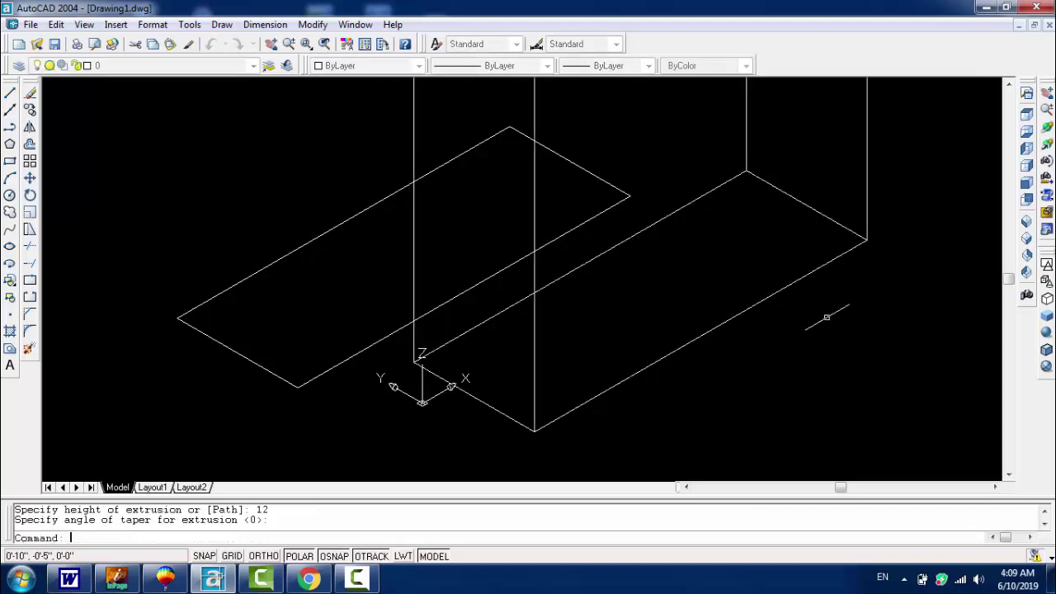
# - Zoom All to bring the whole model into view
pyautogui.press('F4')
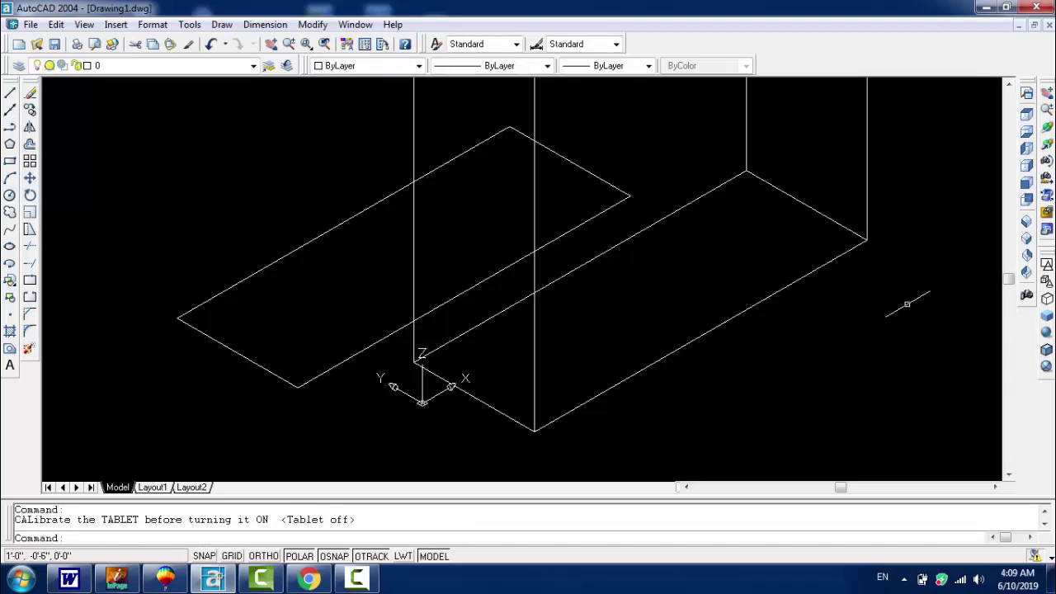
pyautogui.write('z')
pyautogui.press('Return')
pyautogui.write('a')
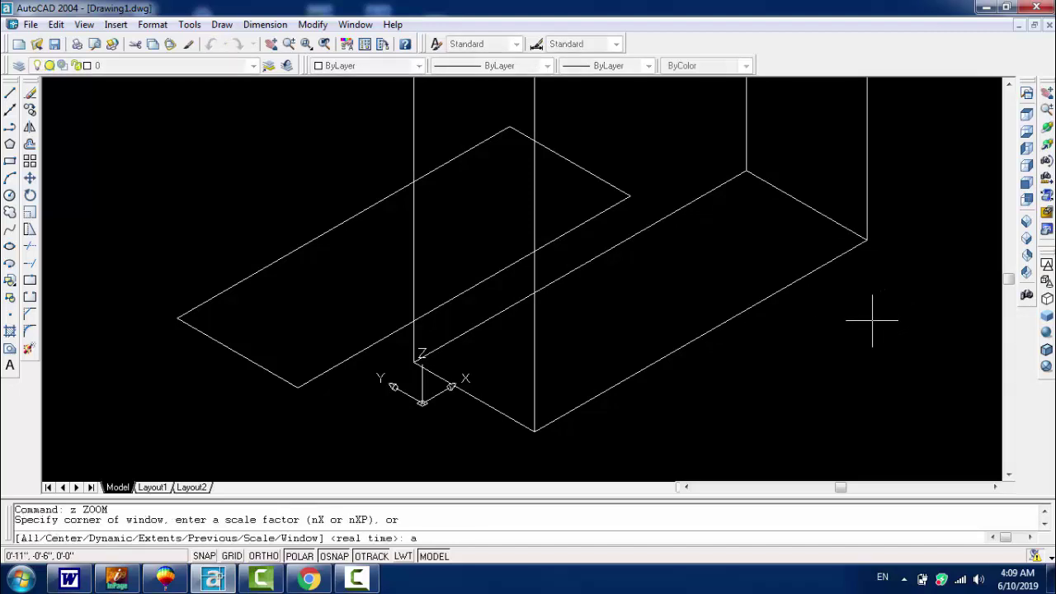
pyautogui.press('Return')
pyautogui.press('F4')
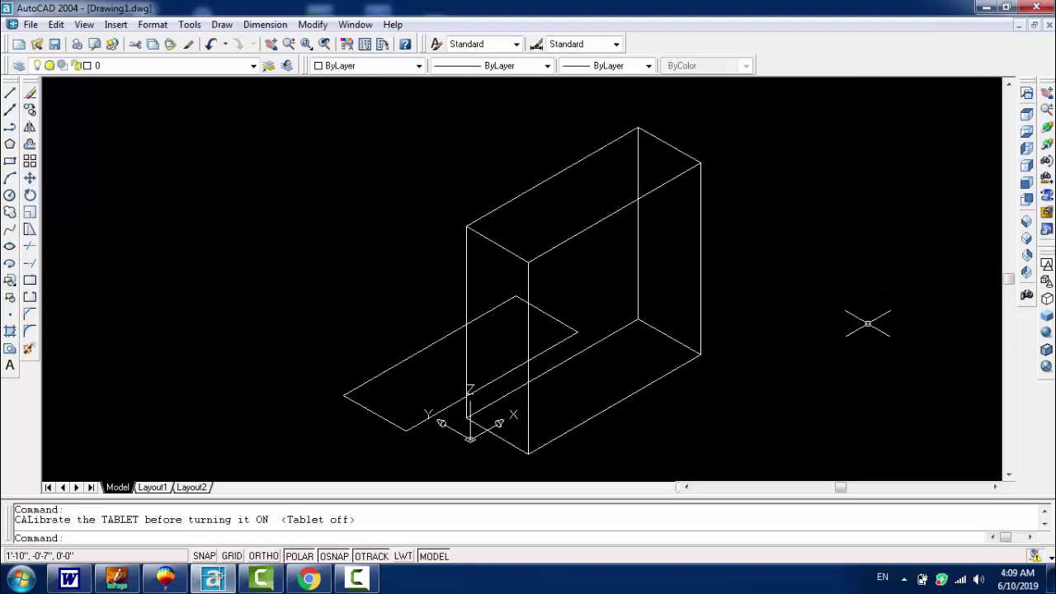
# - Apply Gouraud shading so the extruded box displays as a shaded solid
pyautogui.click(1046, 332)
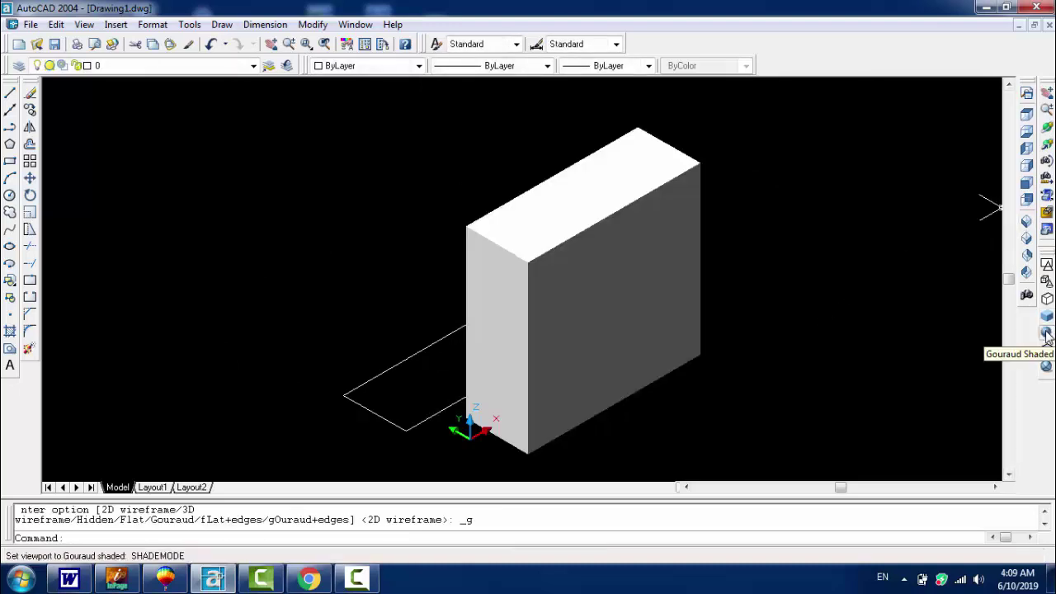